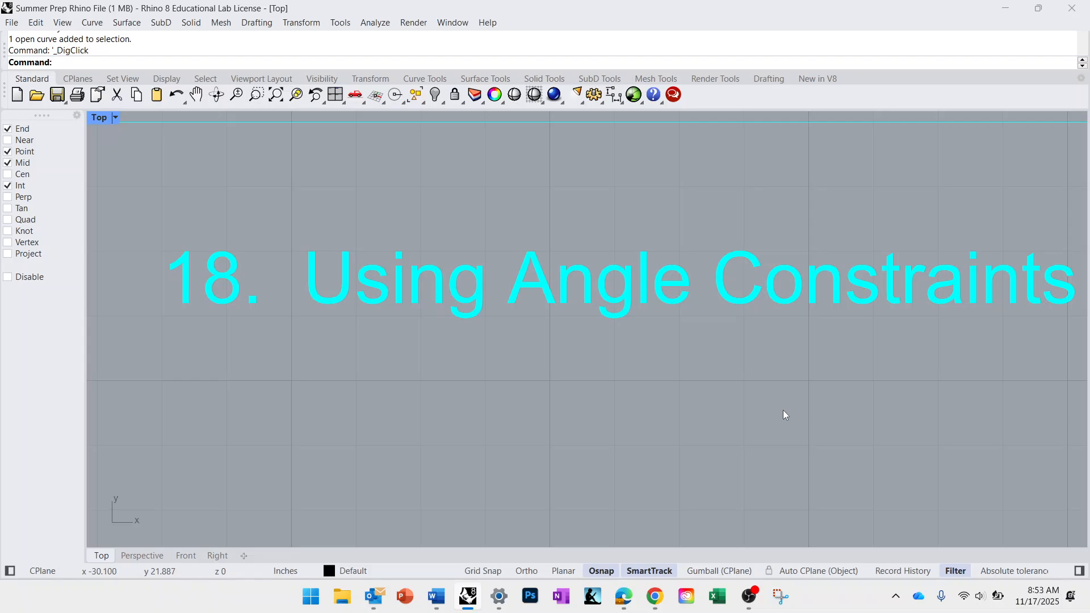
Hide the two dimensioned Penrose reference shapes, including all their curves and angle dimensions
mouse_move(782, 410)
right_down()
mouse_move(345, 411)
mouse_move(132, 378)
mouse_move(414, 332)
mouse_move(438, 357)
mouse_move(434, 242)
right_up()
scroll(414, 333, down, 10)
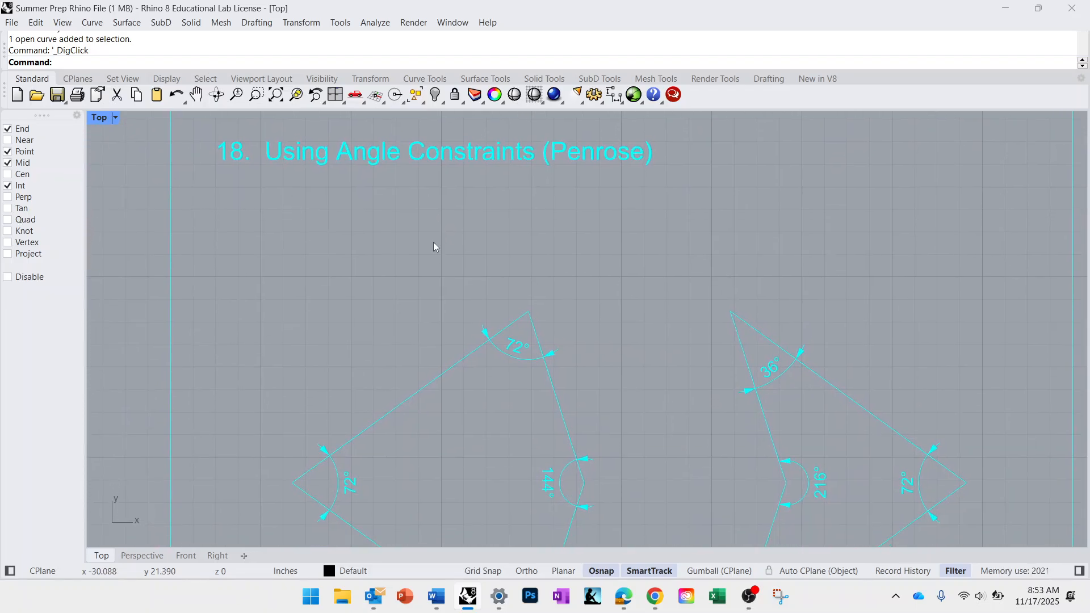
mouse_move(520, 440)
right_down()
mouse_move(499, 322)
mouse_move(478, 332)
mouse_move(450, 320)
right_up()
scroll(490, 349, down, 2)
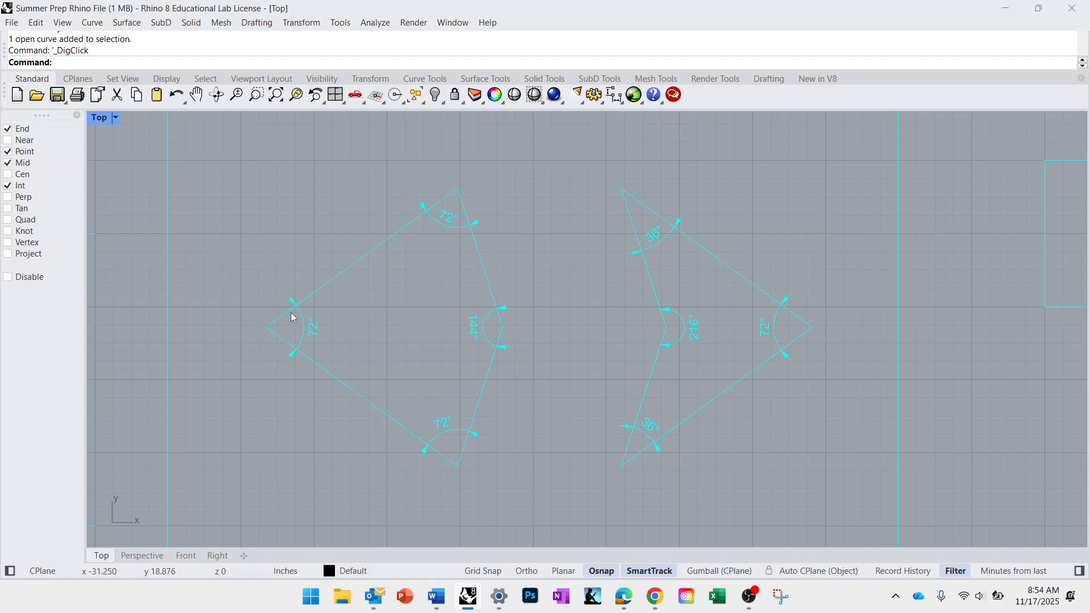
drag(228, 140, 841, 508)
text(Hide)
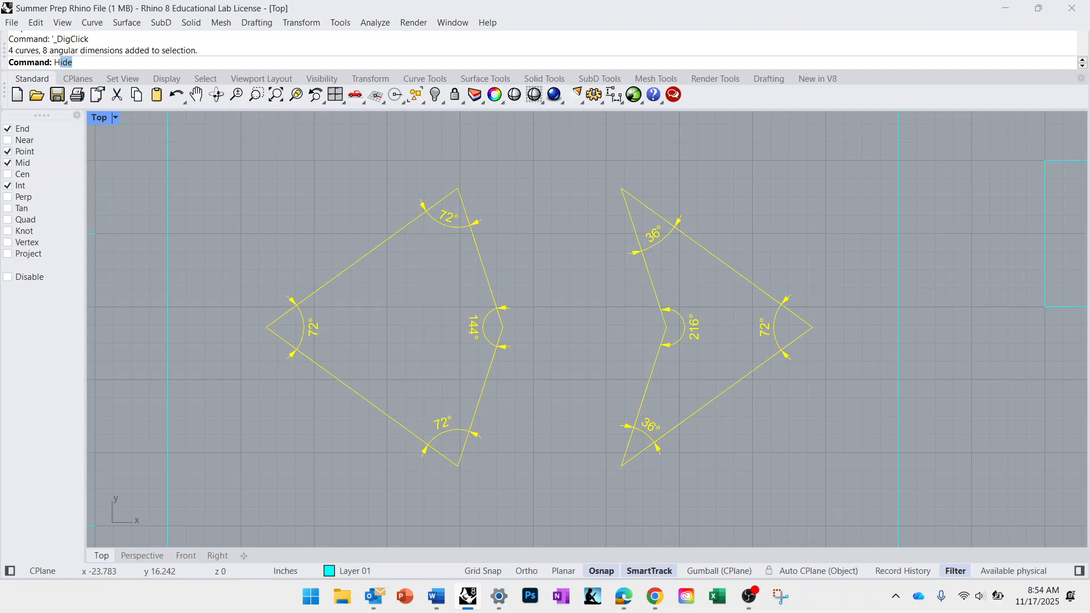
key(Return)
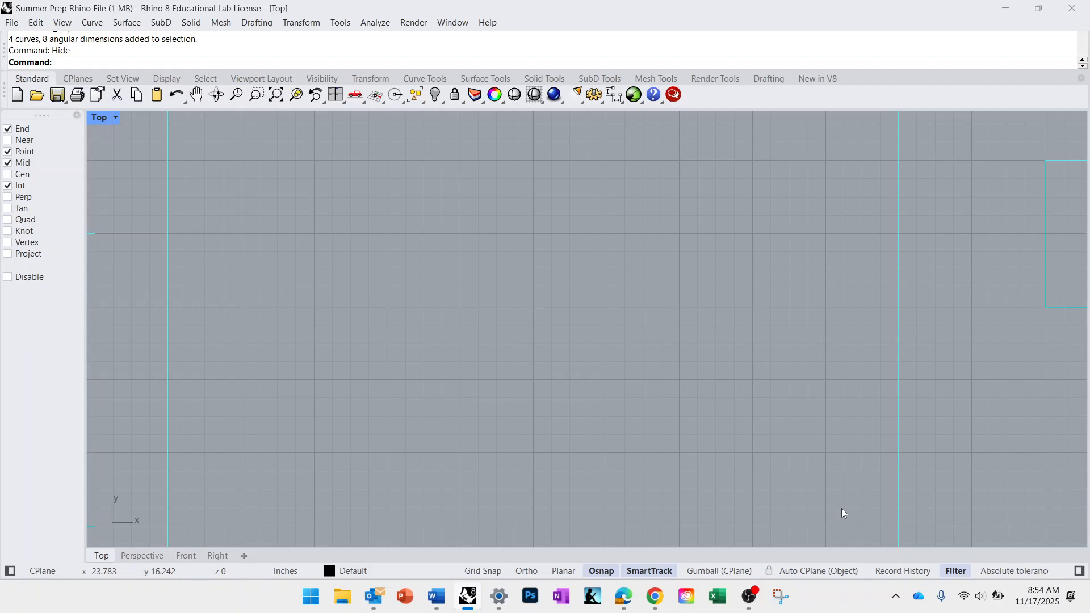
With Grid Snap on, draw two collinear horizontal 3-inch lines in the emptied area, leaving a 2-inch gap between them
text(Line)
key(Return)
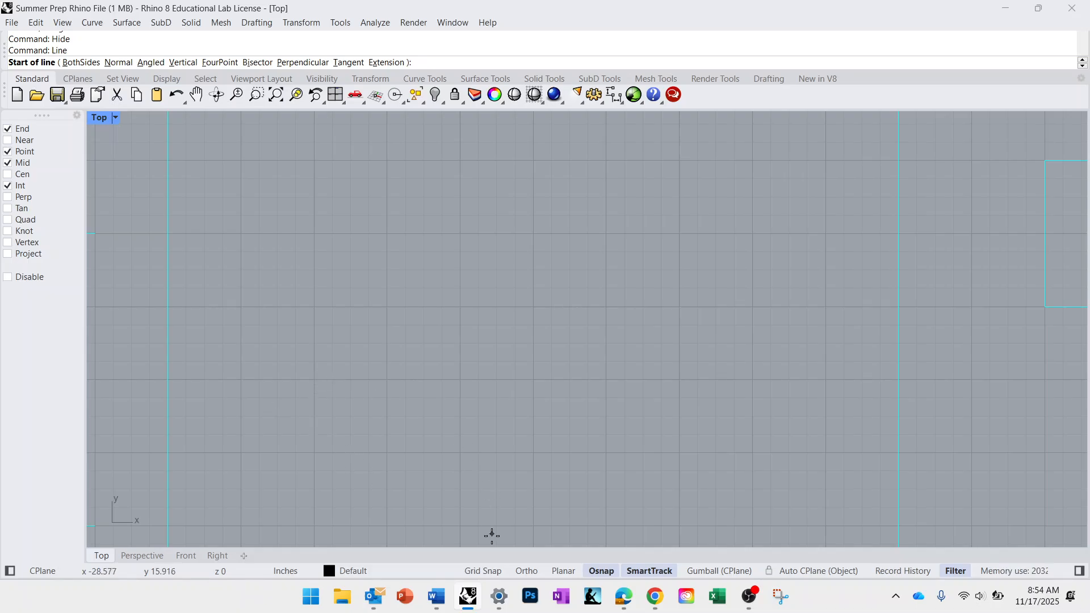
click(484, 571)
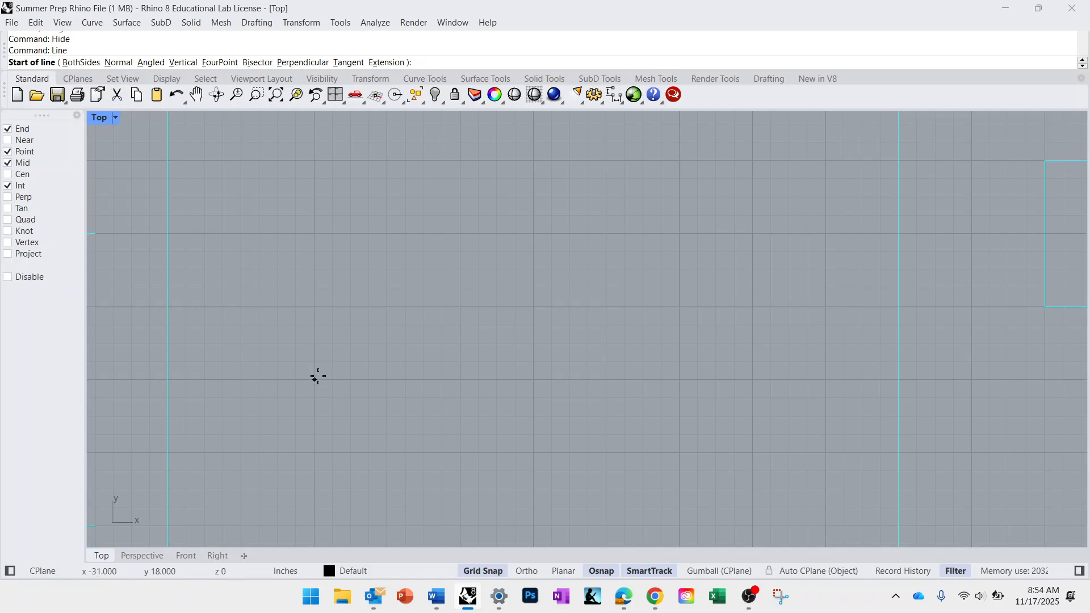
click(242, 379)
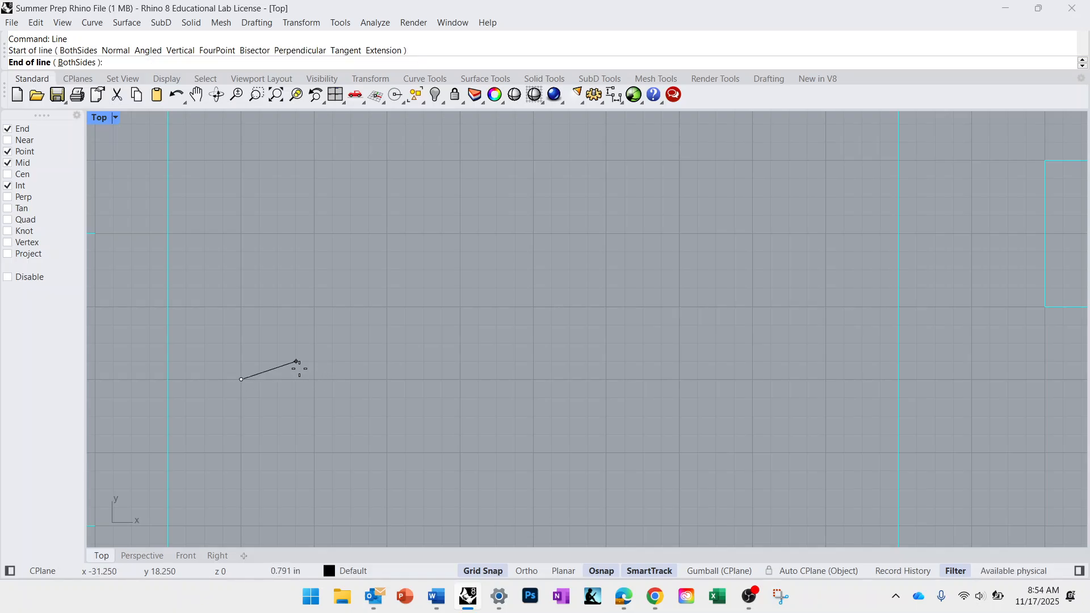
click(460, 380)
key(Return)
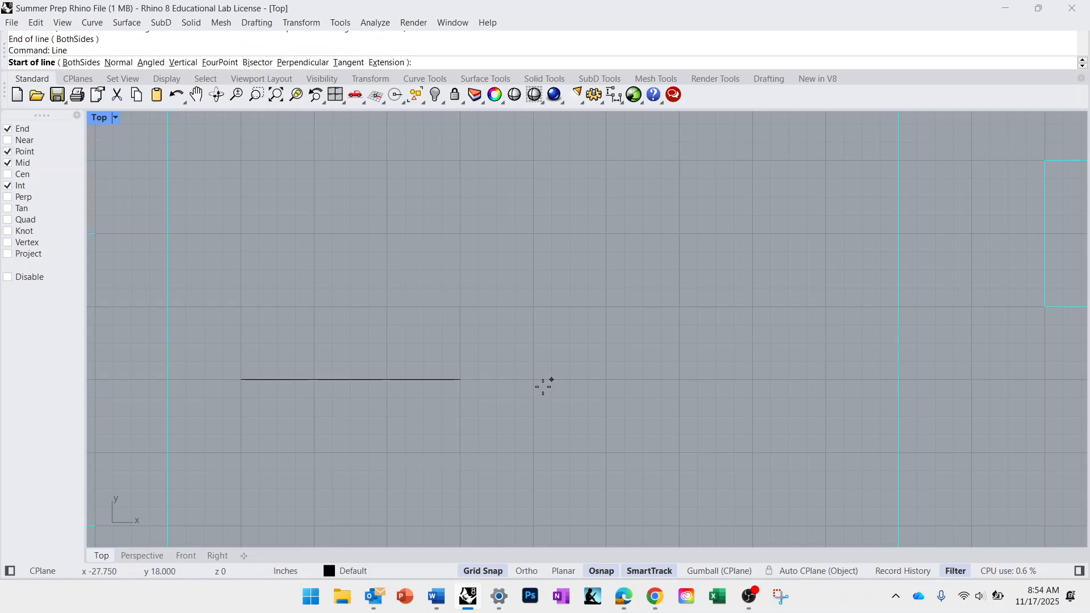
click(605, 380)
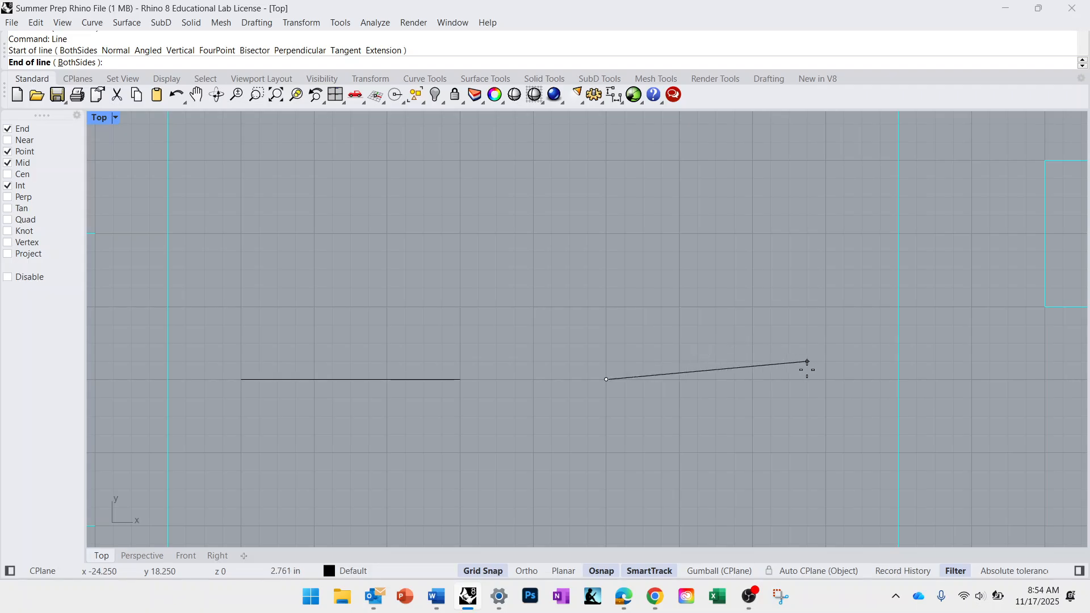
click(824, 380)
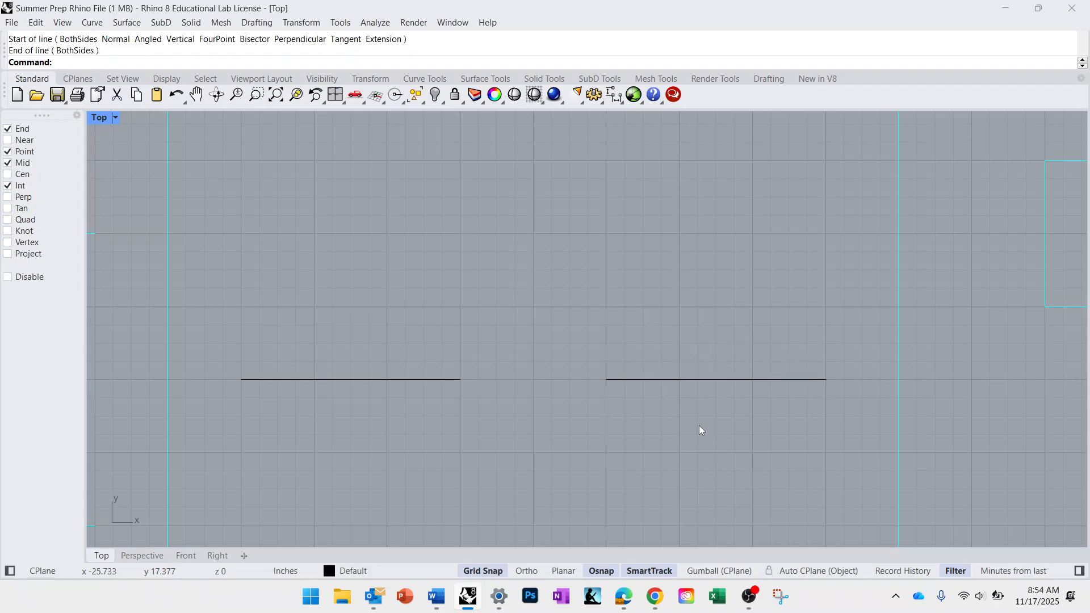
With Grid Snap off, draw a 3-inch line up from the first line's left end using the <36 angle constraint
scroll(425, 396, up, 6)
right_drag(422, 399, 644, 377)
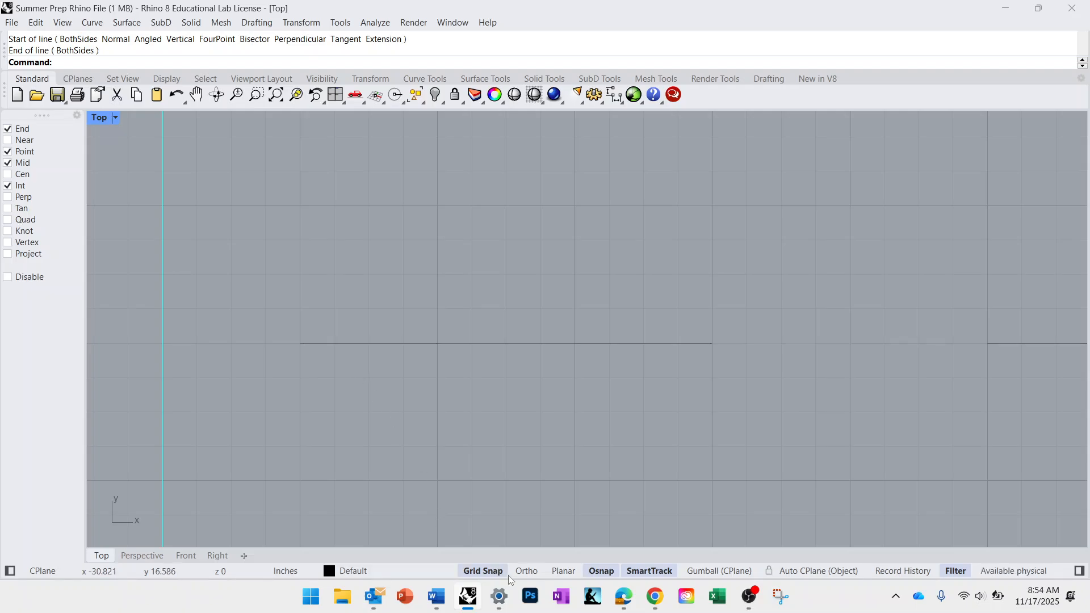
right_drag(482, 440, 546, 427)
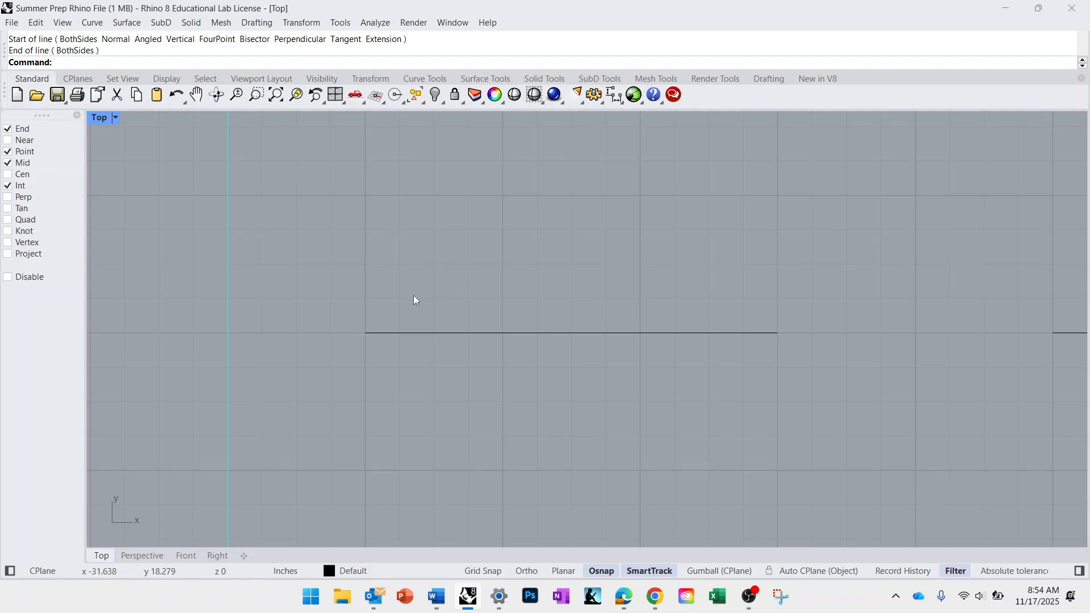
right_drag(414, 296, 469, 305)
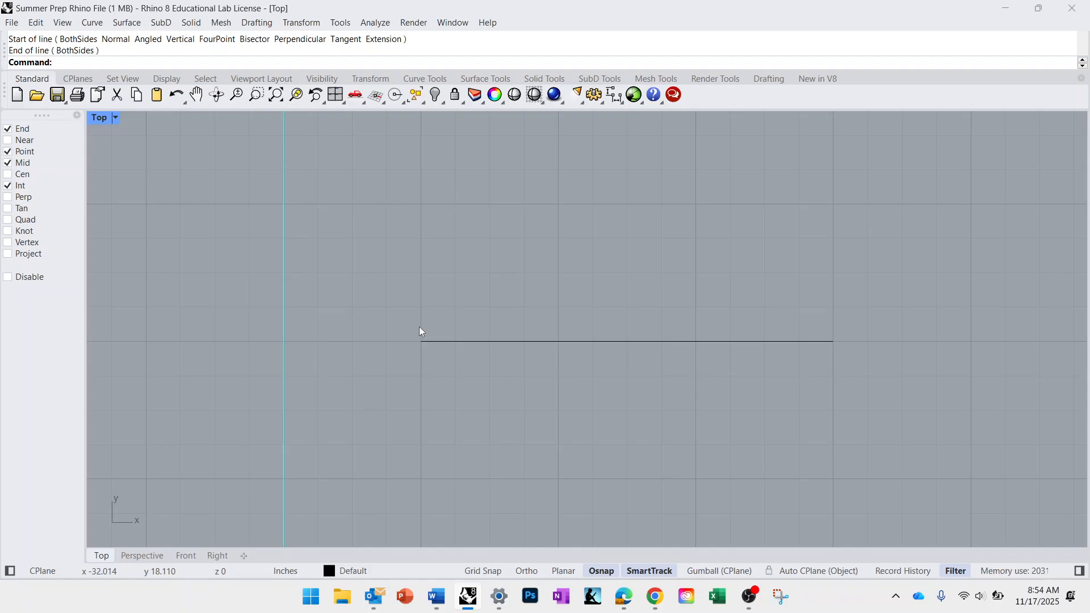
text(line)
key(Return)
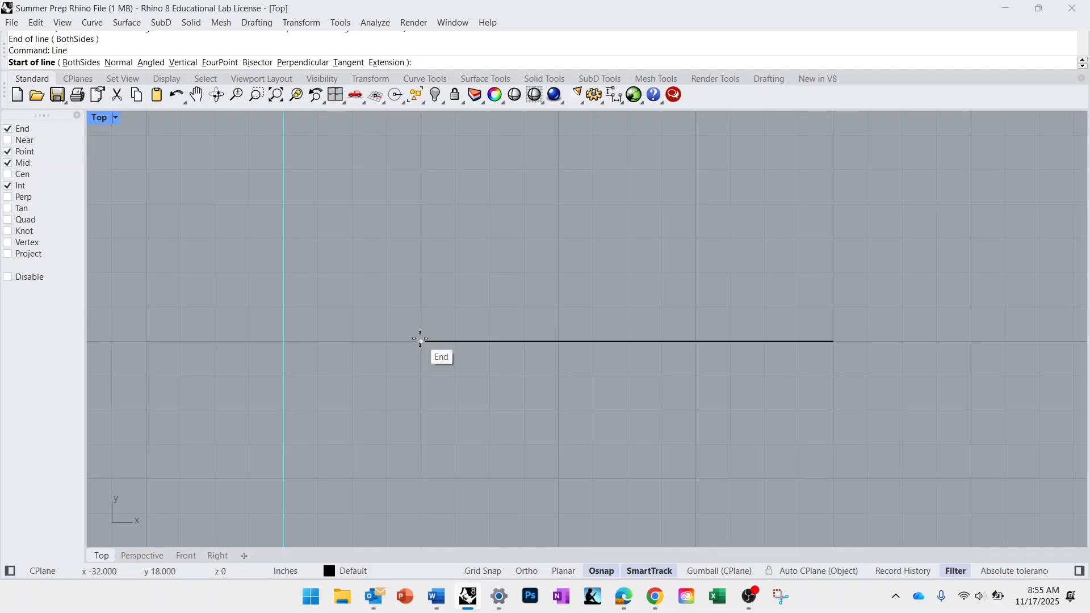
click(420, 341)
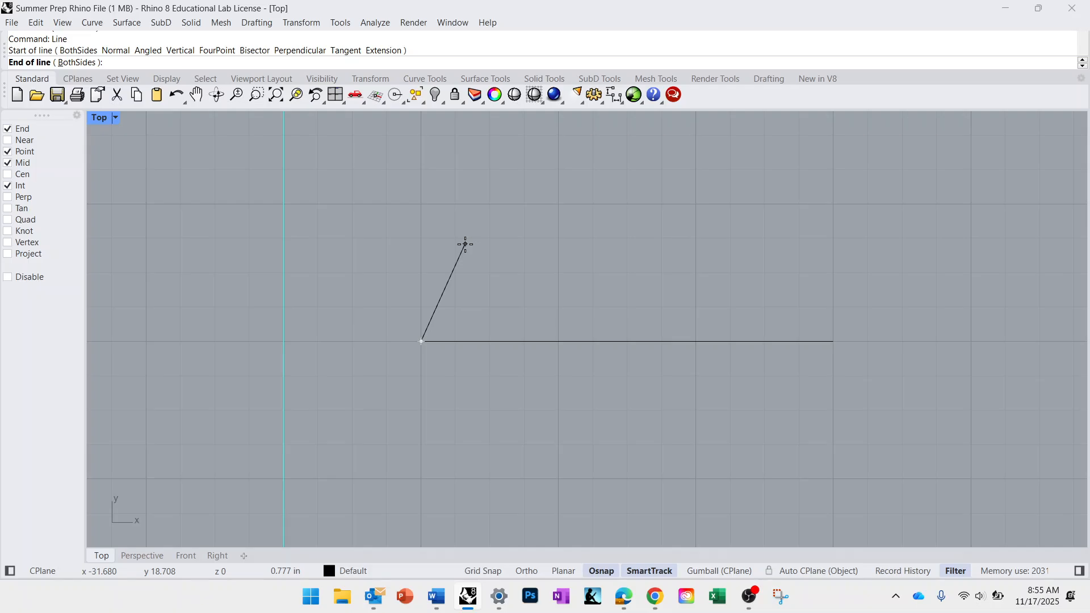
key(F8)
key(F8)
key(Return)
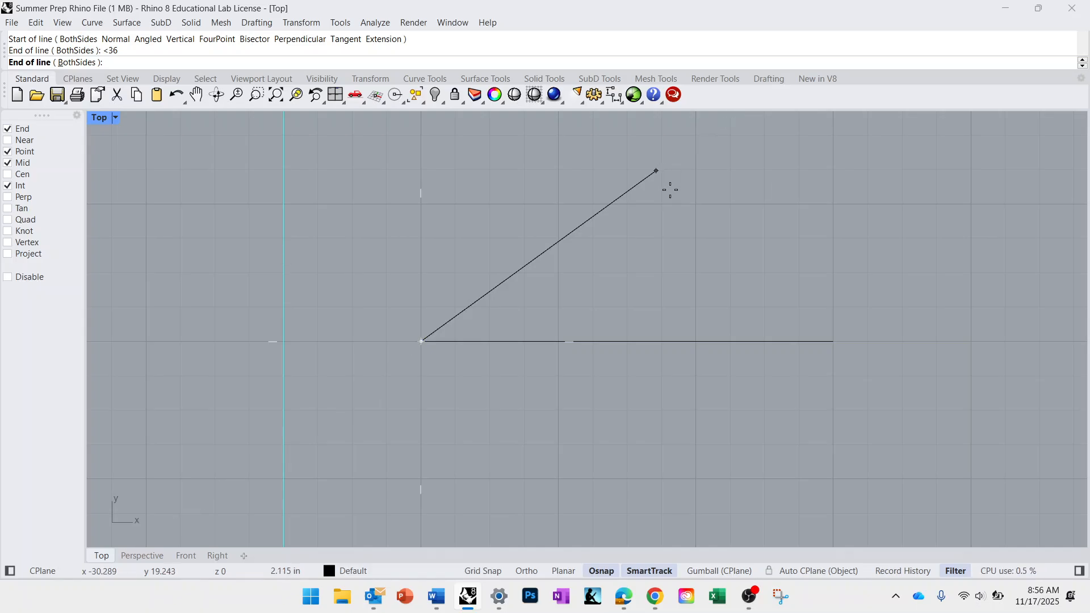
right_drag(669, 187, 579, 231)
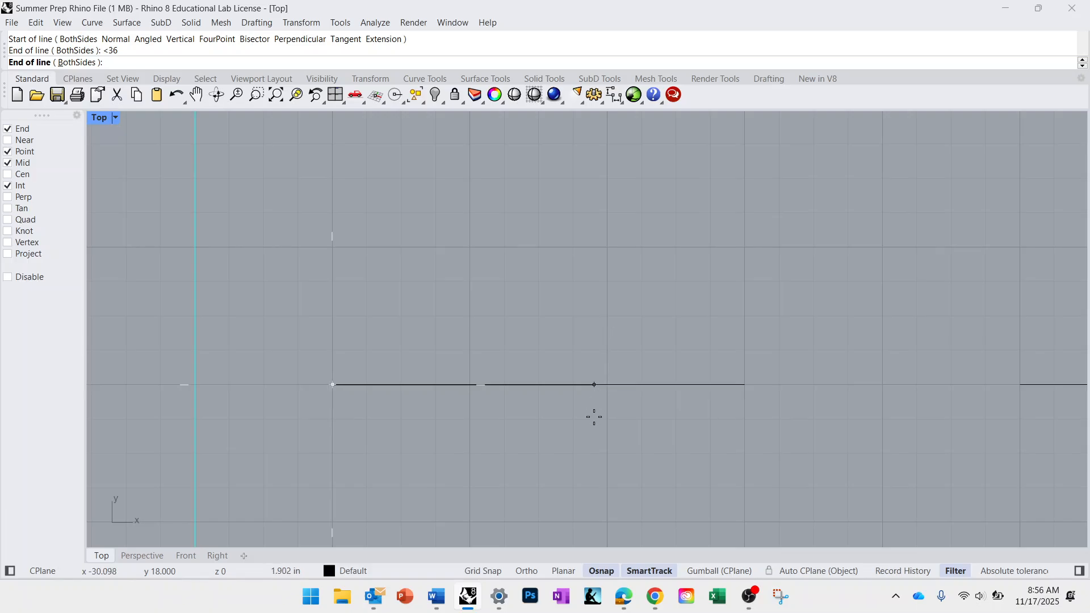
click(657, 575)
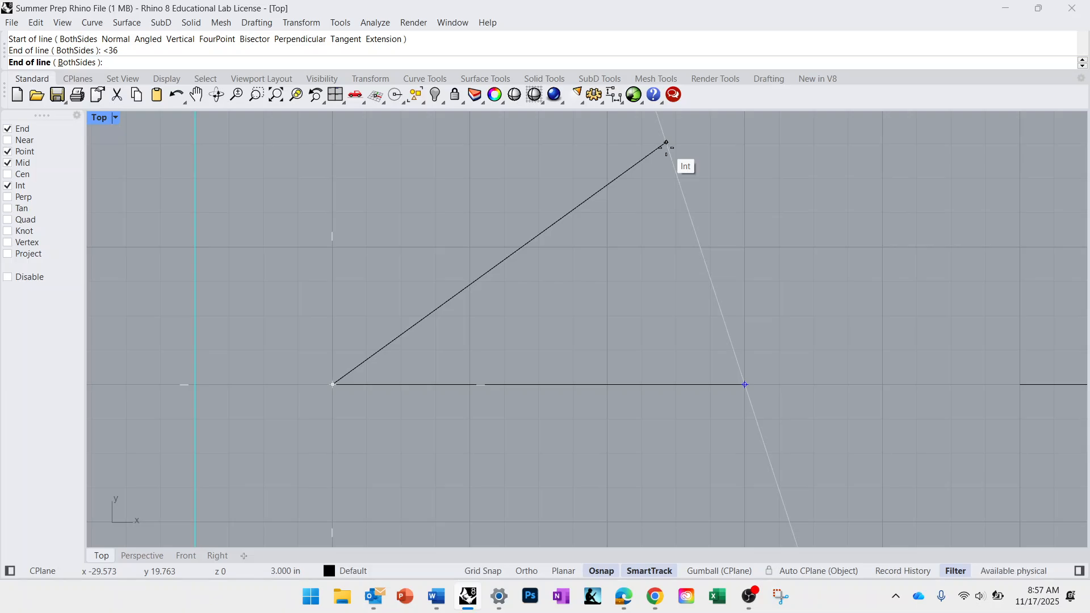
click(666, 143)
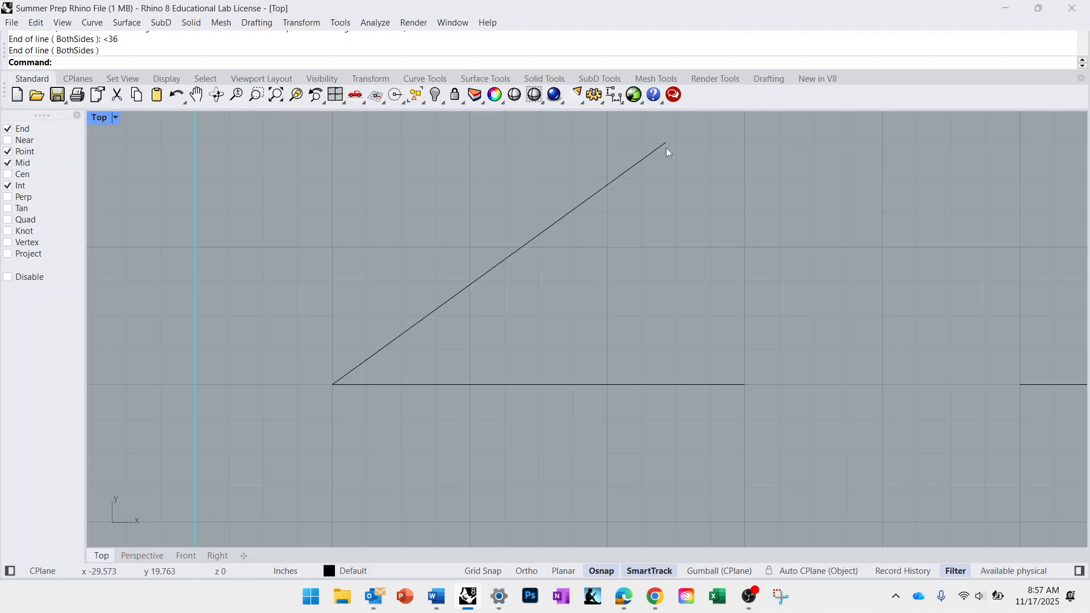
Draw a mirrored line down from the same left endpoint with the <36 constraint, ending where it meets the right end's tracking line
scroll(665, 217, down, 3)
right_drag(662, 230, 606, 258)
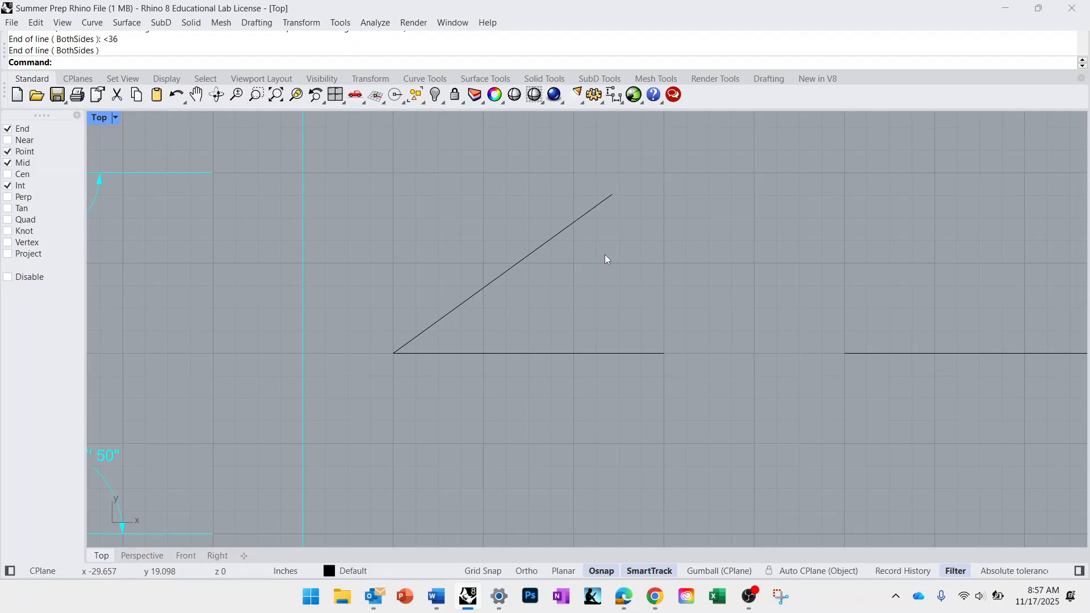
text(line)
key(Return)
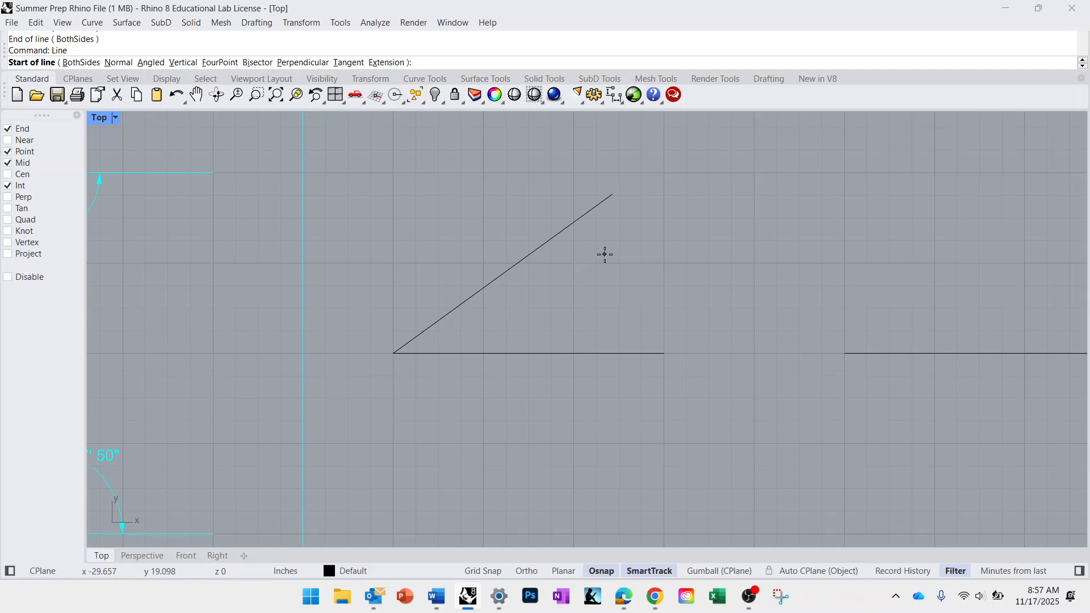
click(393, 361)
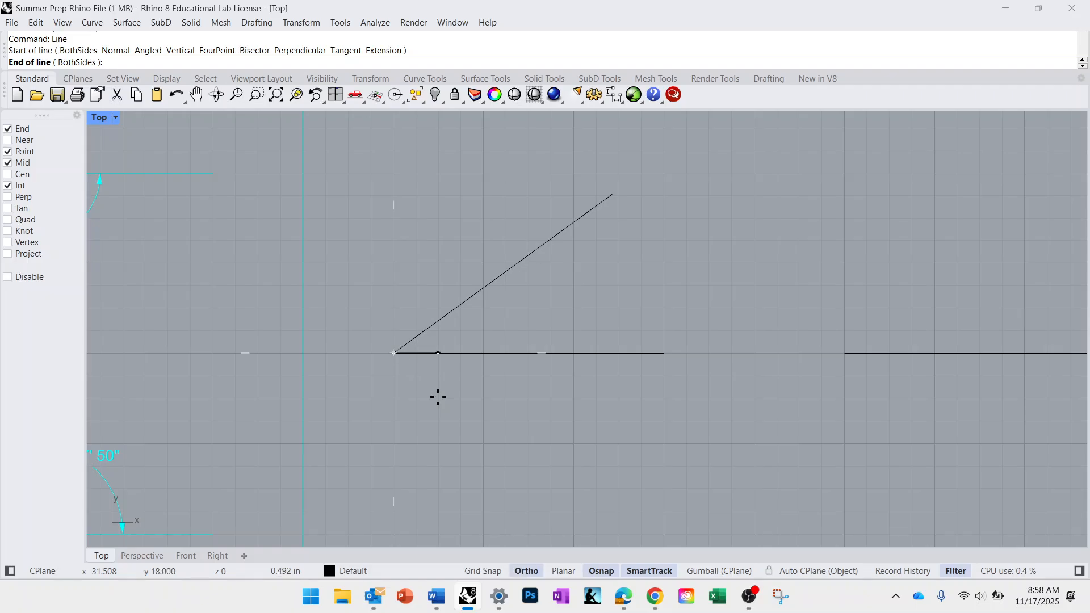
text(<36)
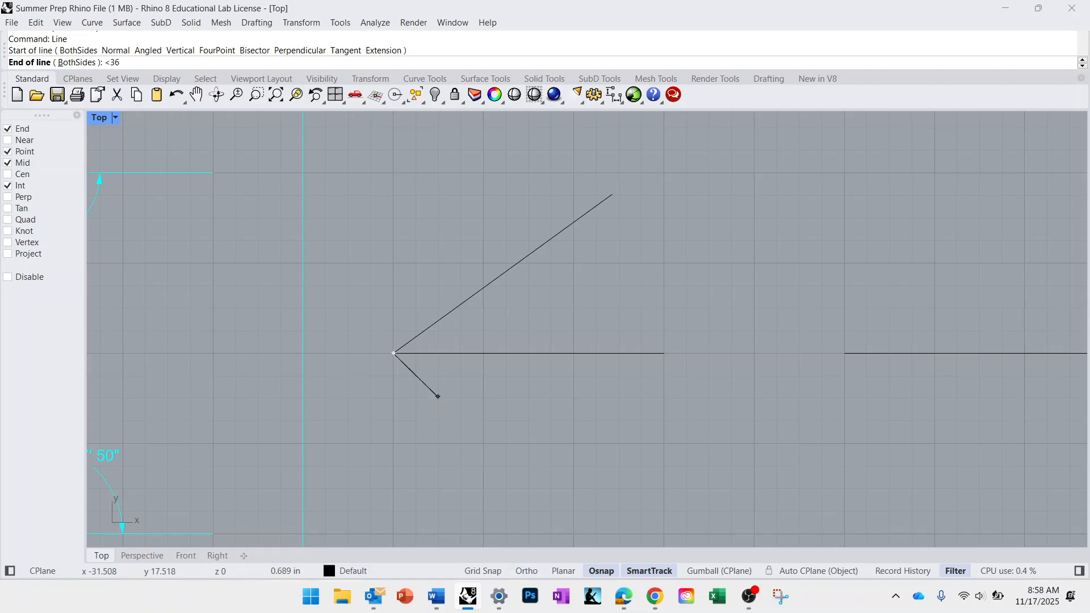
key(Return)
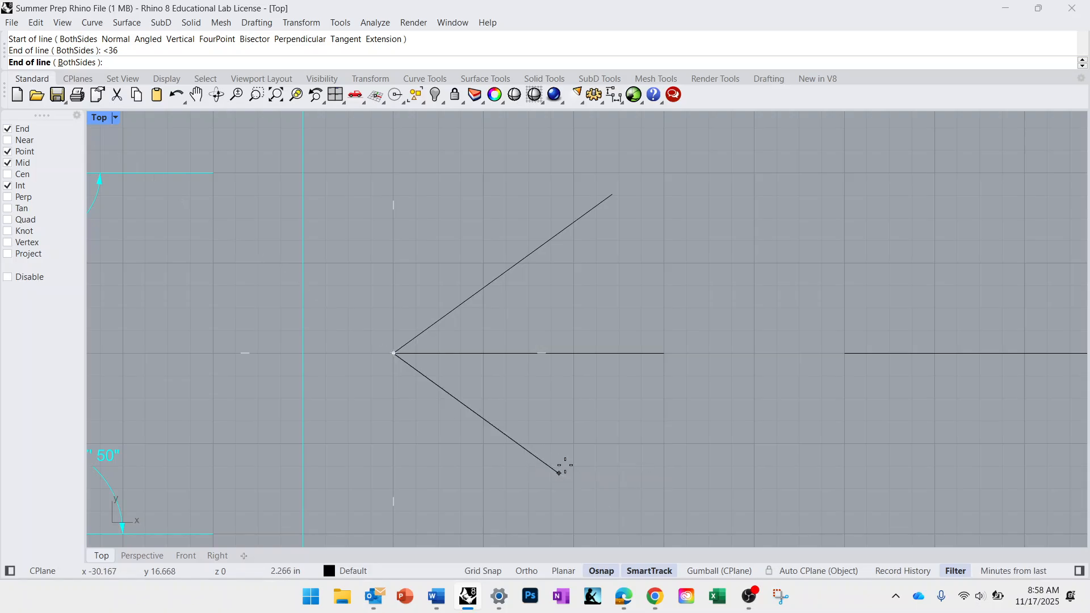
right_drag(560, 471, 462, 414)
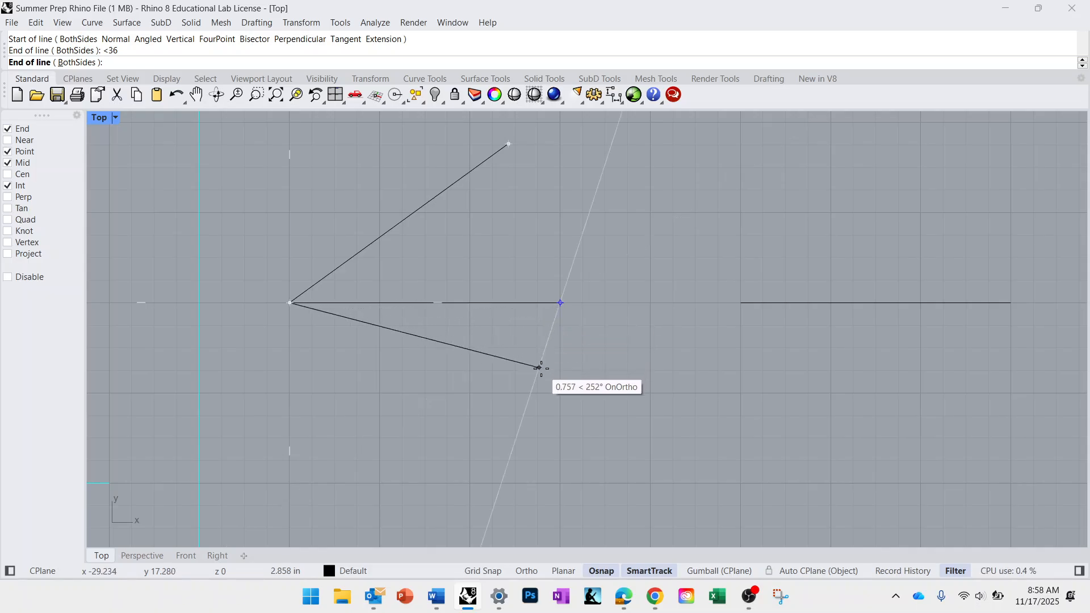
click(508, 462)
Close the kite with lines from the centre line's right end to both angled lines' free ends, and delete the centre line
scroll(531, 437, down, 4)
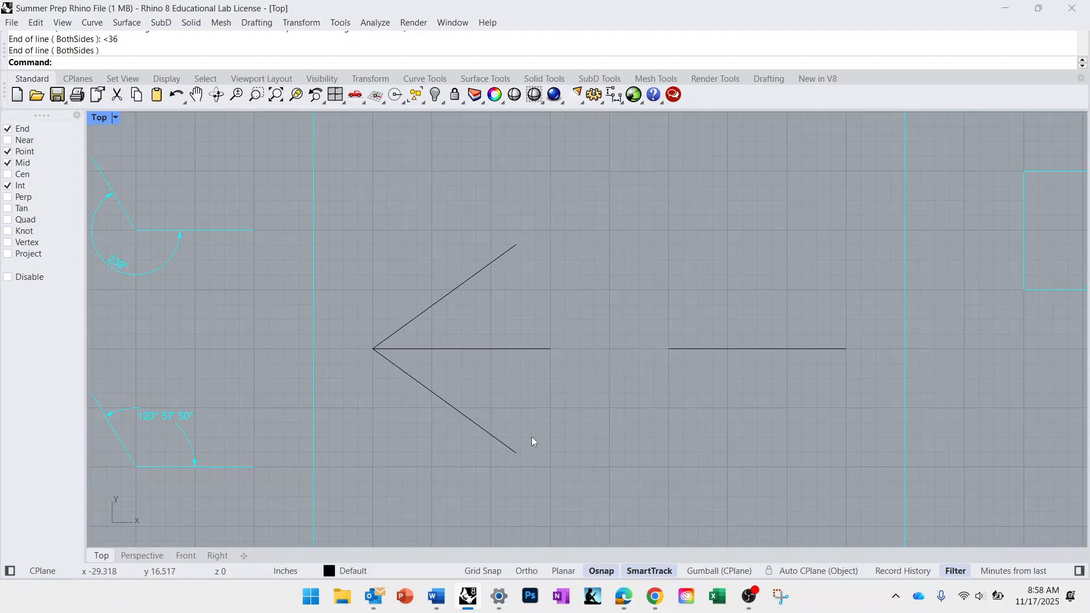
right_drag(531, 437, 496, 404)
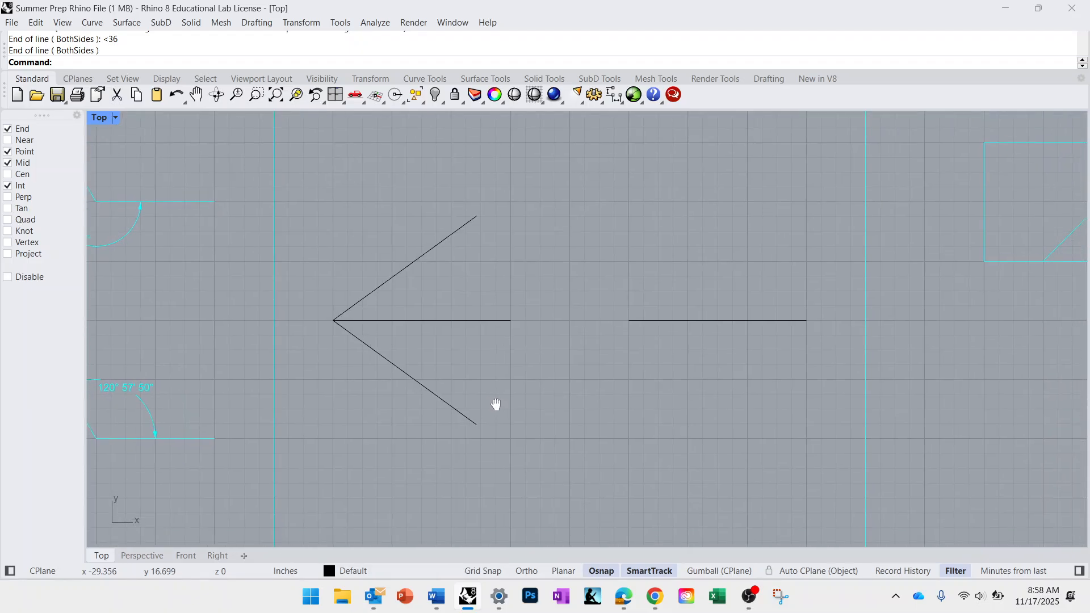
right_click(508, 368)
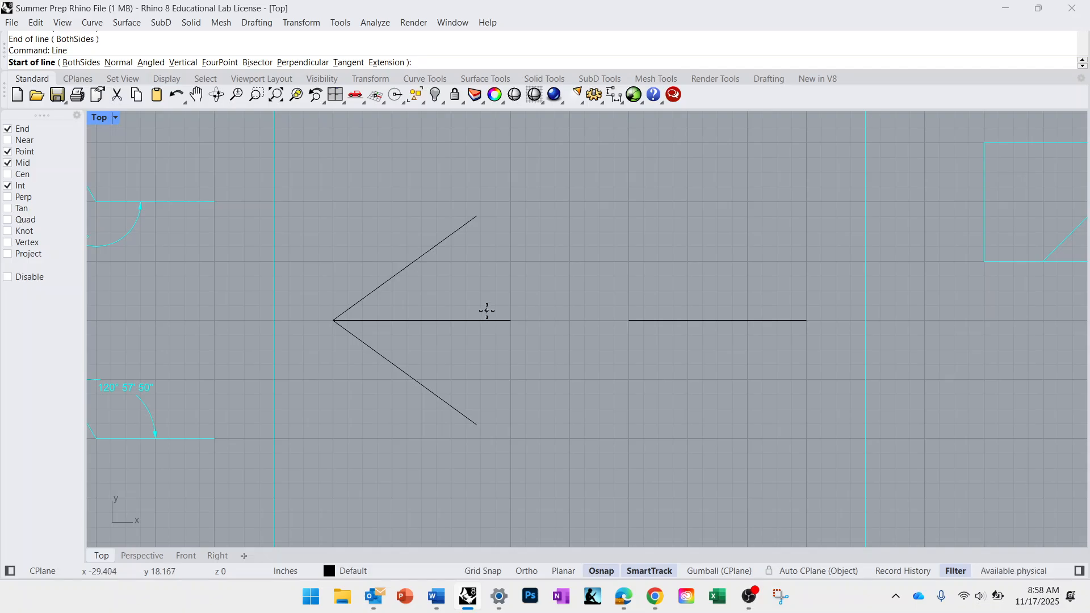
click(506, 321)
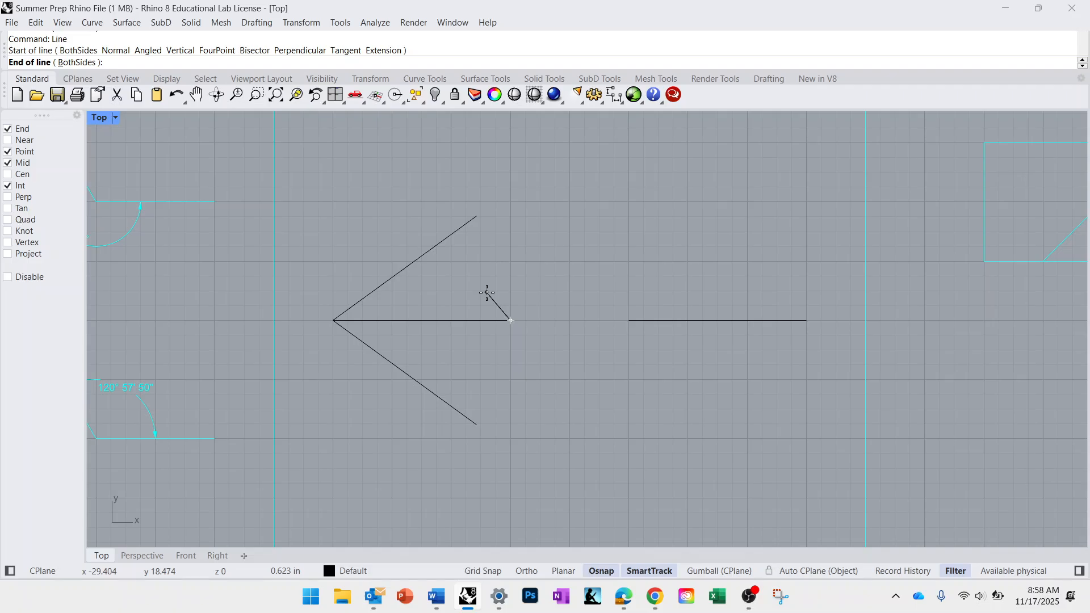
click(477, 218)
key(Return)
click(510, 321)
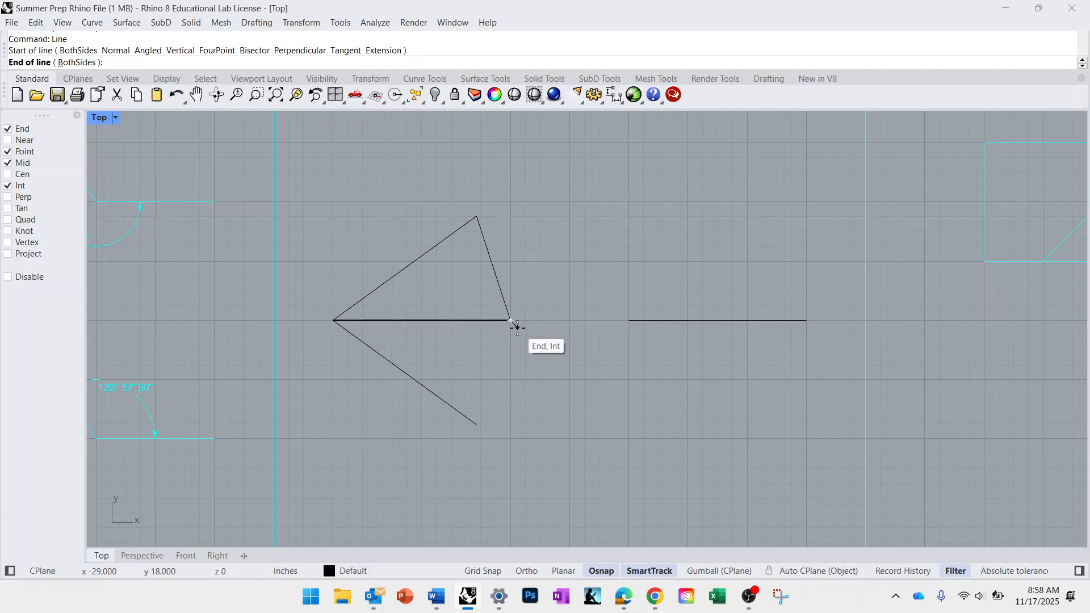
click(478, 424)
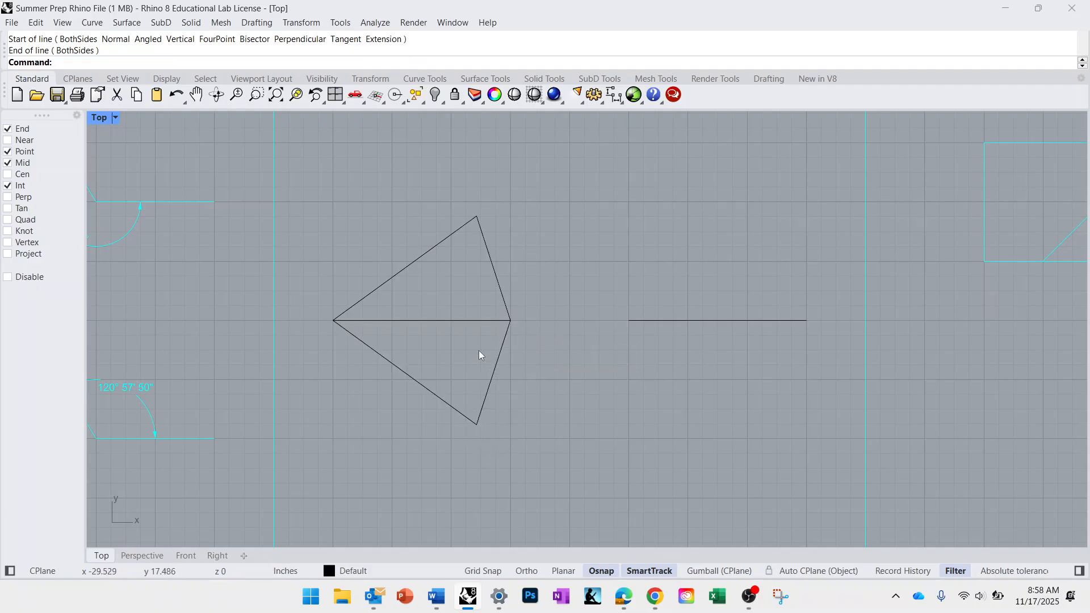
click(463, 321)
key(Delete)
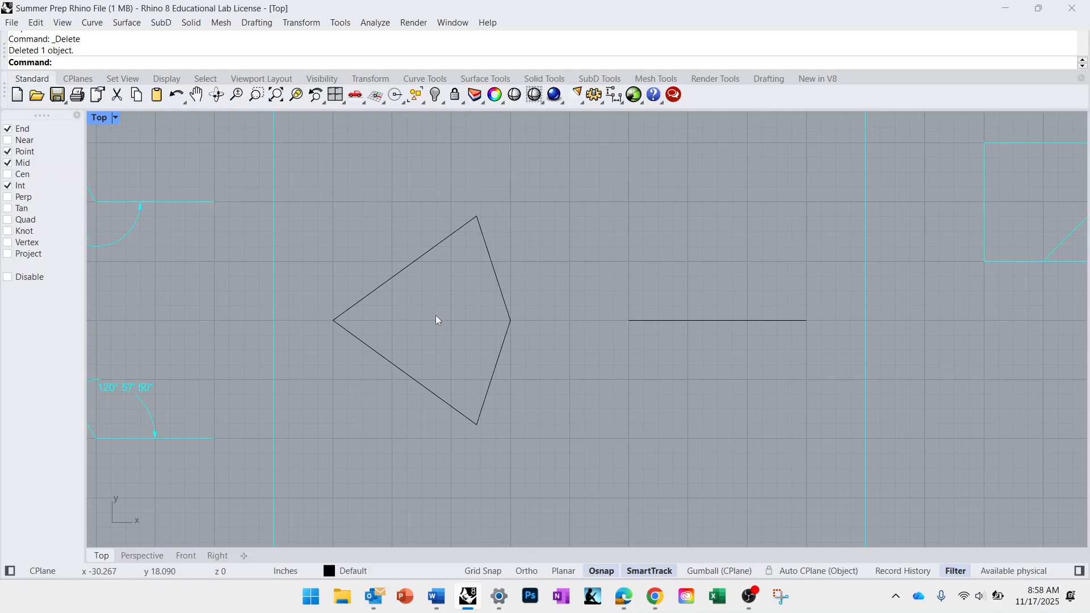
Add an angle dimension inside the kite's left corner, between its two long sides
text(DimAngle)
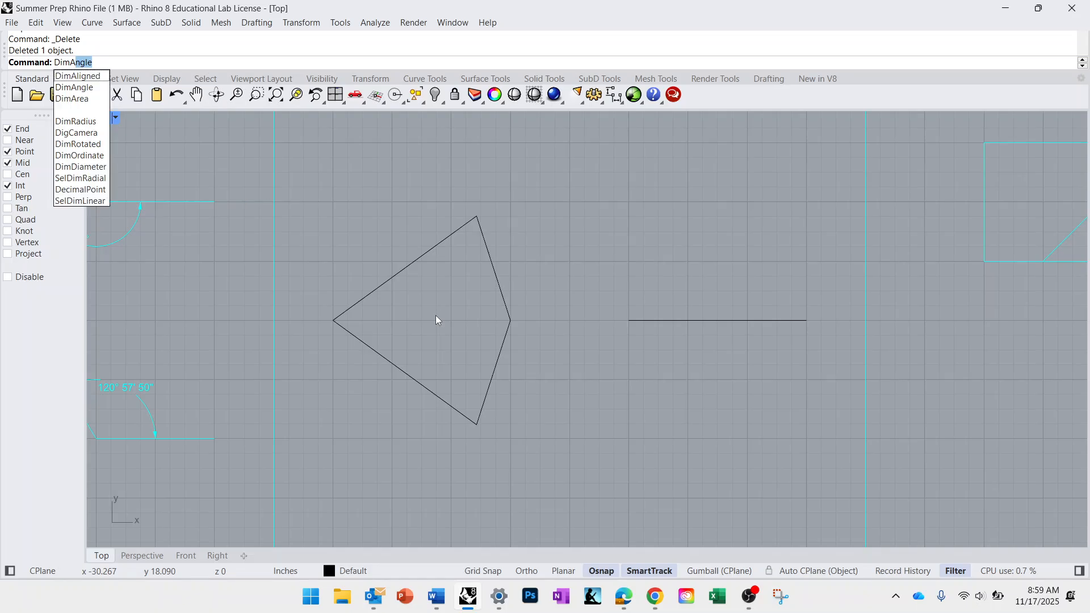
key(Return)
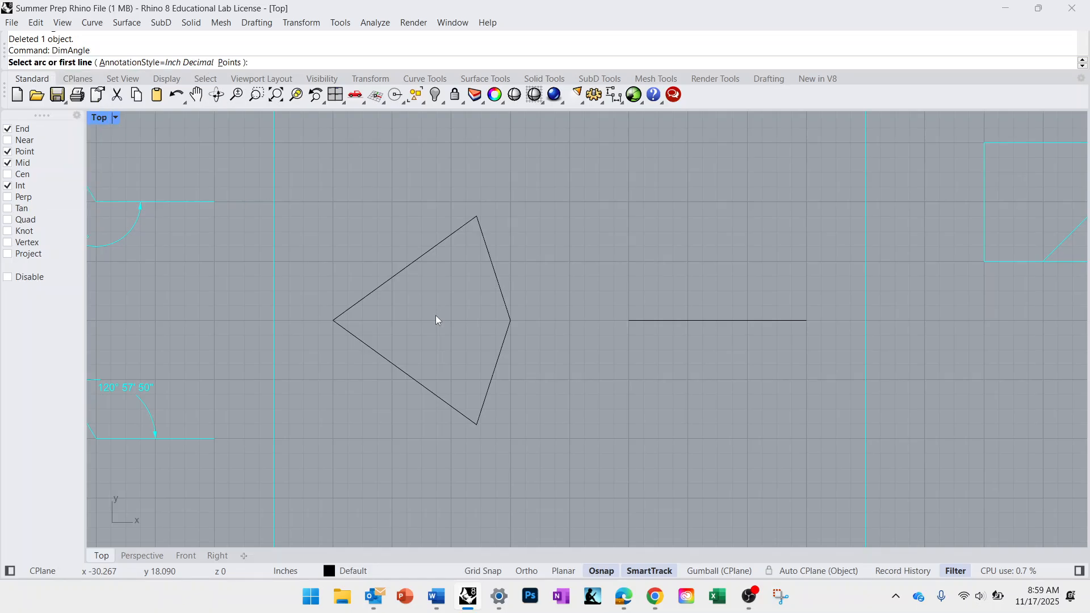
click(378, 353)
click(380, 296)
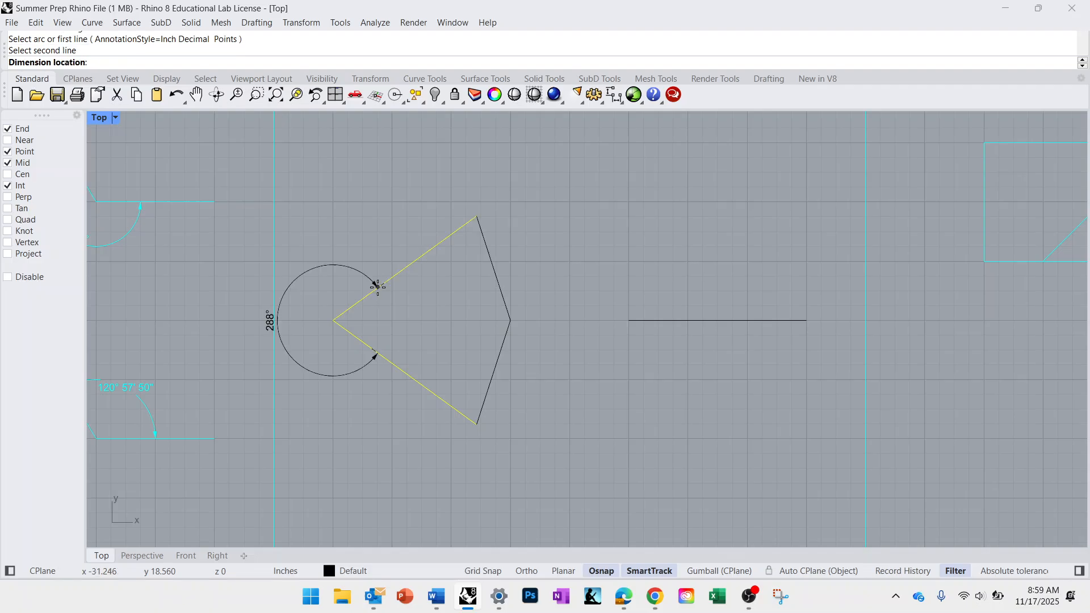
click(387, 321)
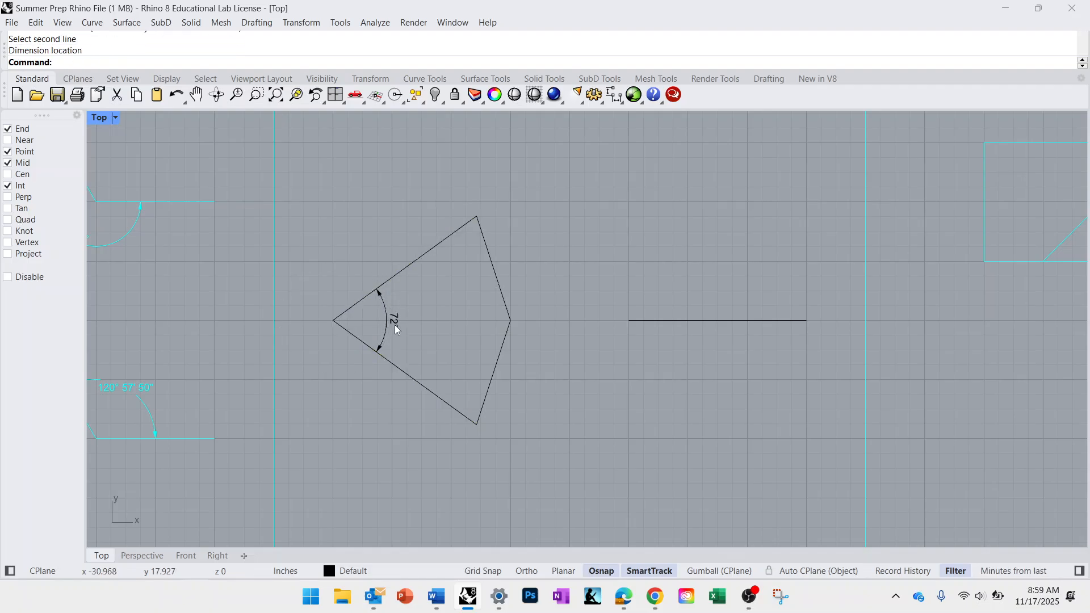
Set the left corner dimension's text to In line placement with Horizontal alignment
scroll(400, 326, up, 5)
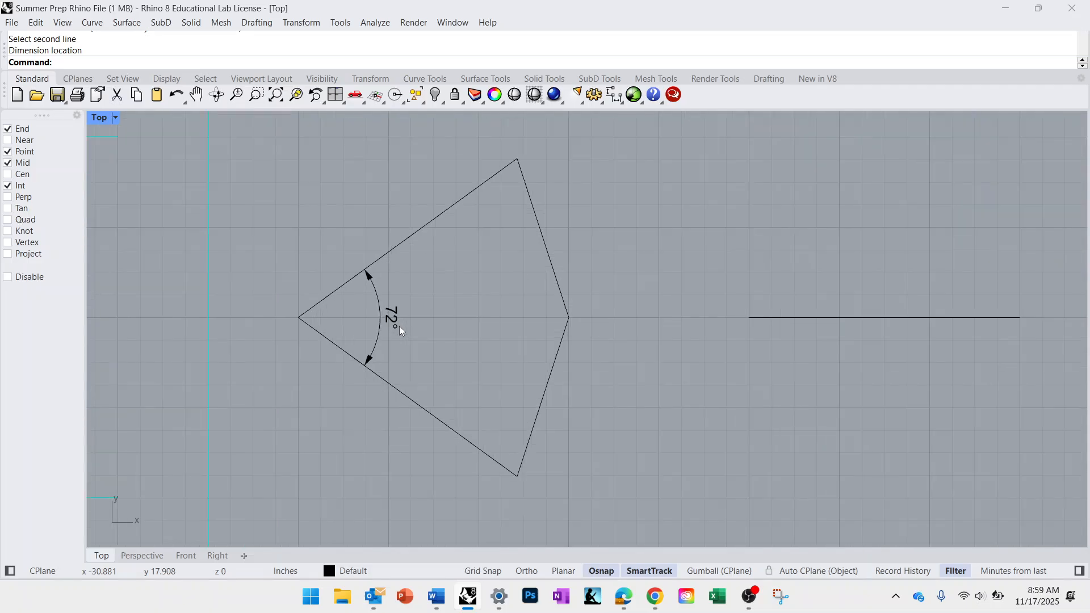
double_click(384, 317)
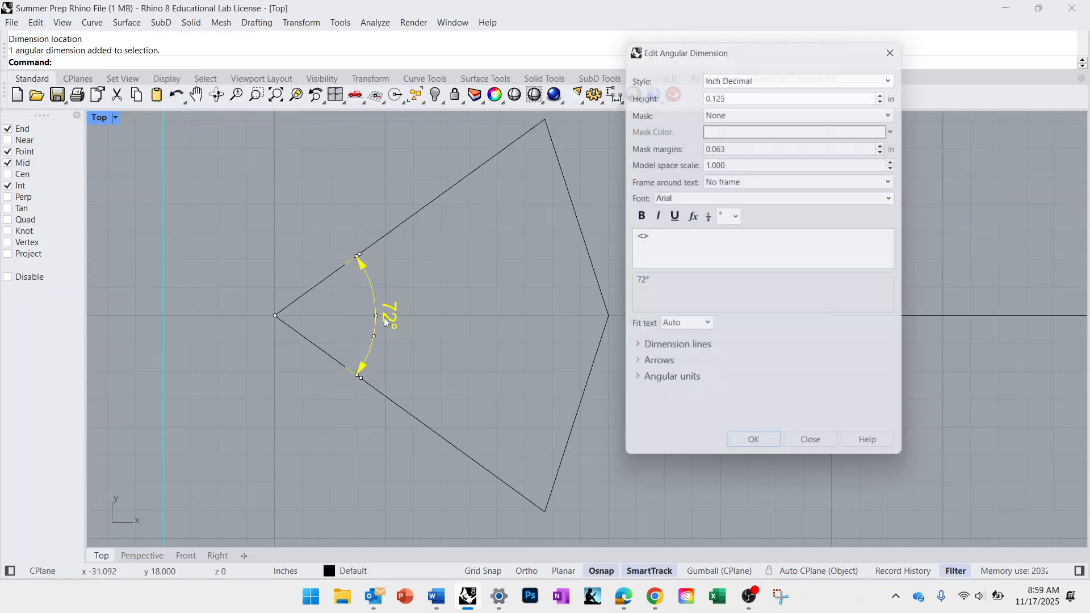
click(636, 353)
click(728, 383)
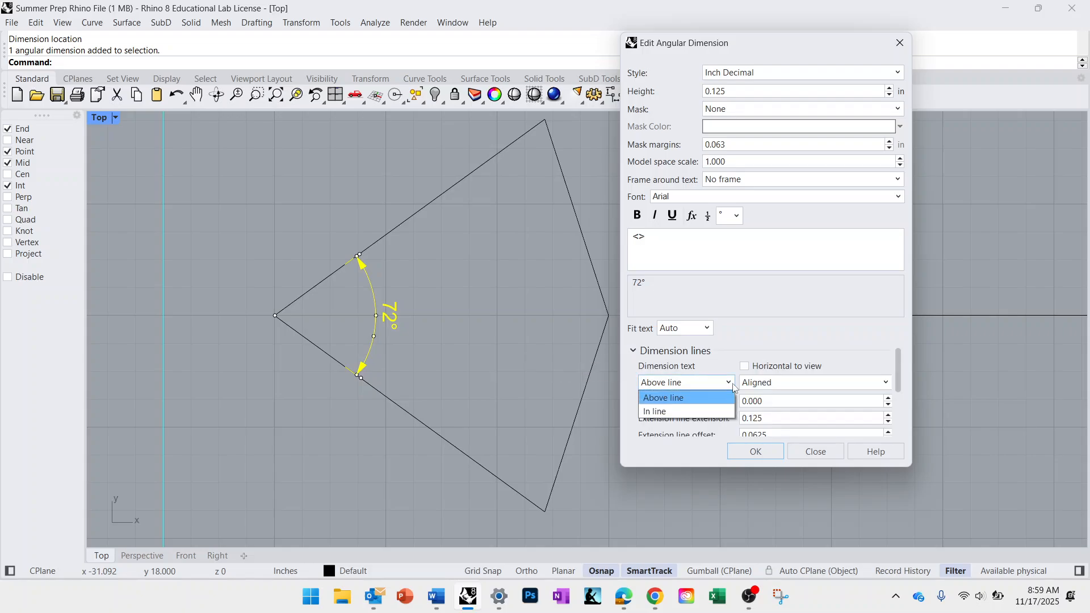
click(707, 410)
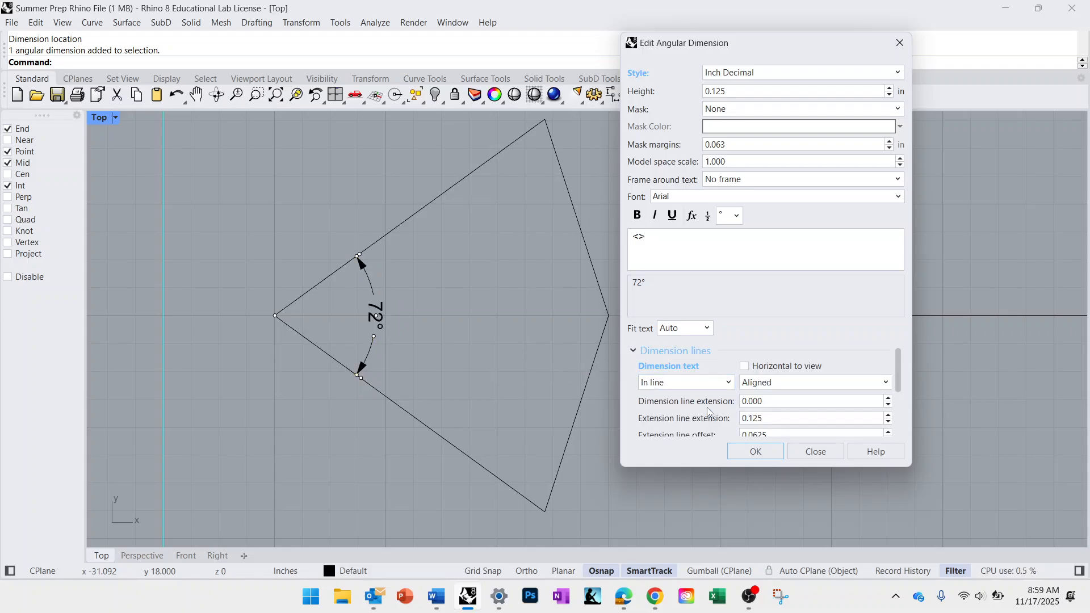
click(885, 382)
click(864, 397)
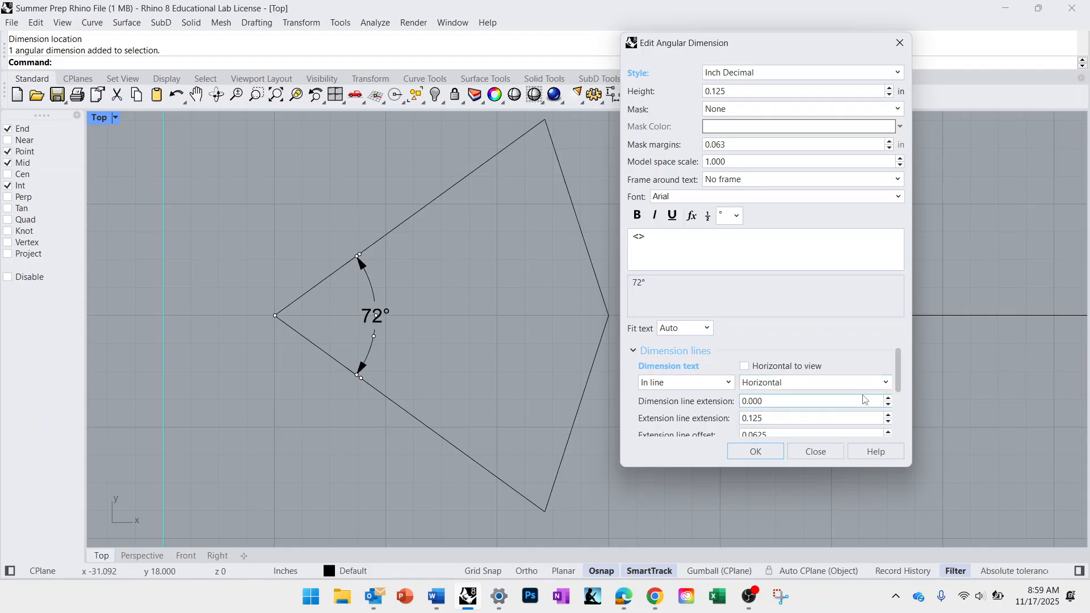
click(740, 449)
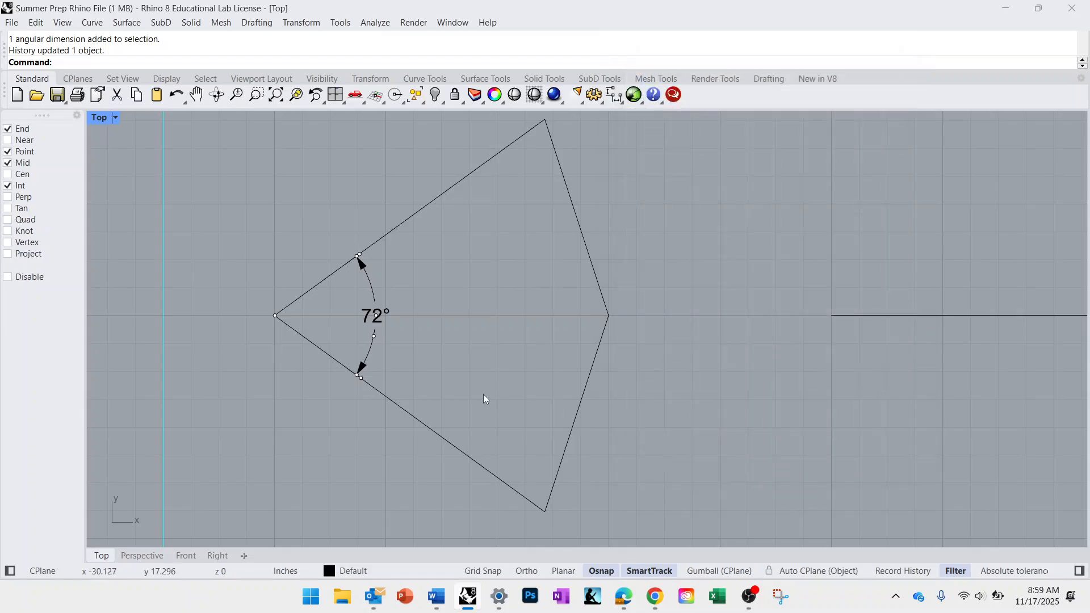
Dimension the angle inside the kite's upper corner, between the upper short side and upper long side
scroll(487, 392, down, 1)
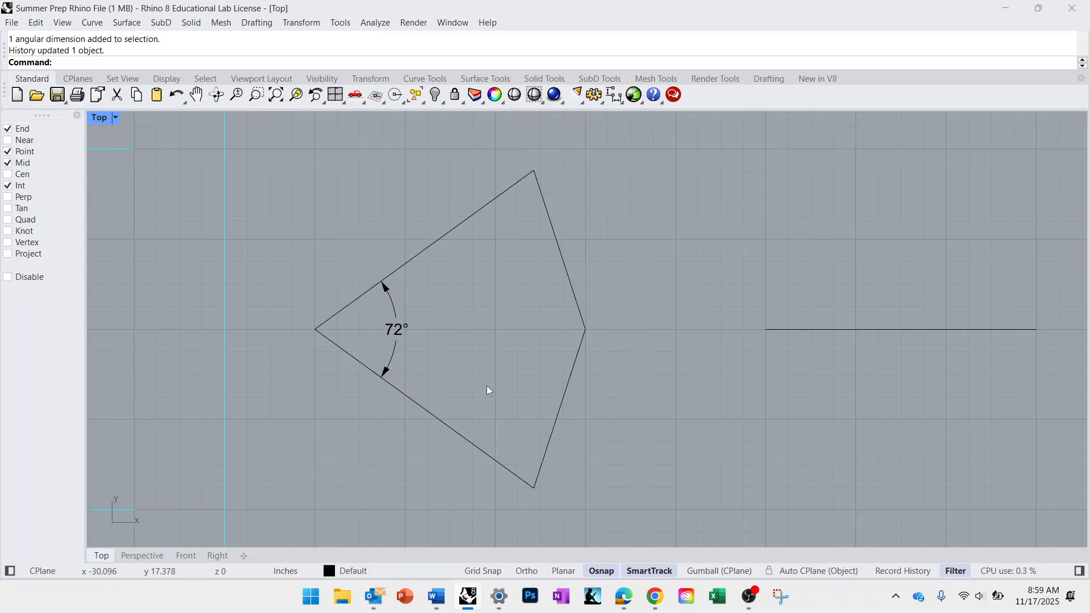
text(DimAngle)
key(Return)
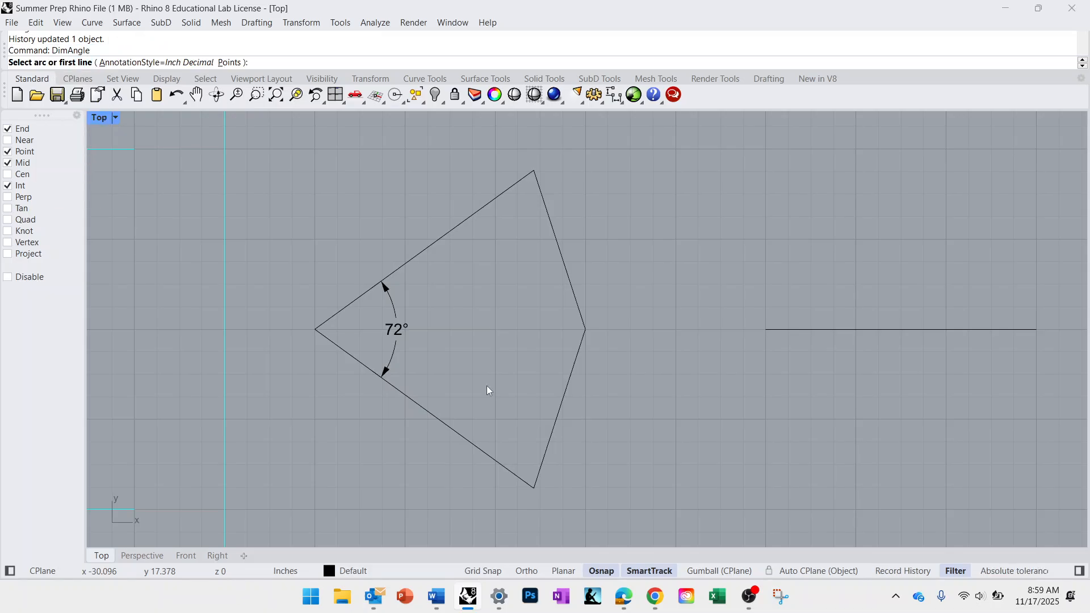
click(561, 256)
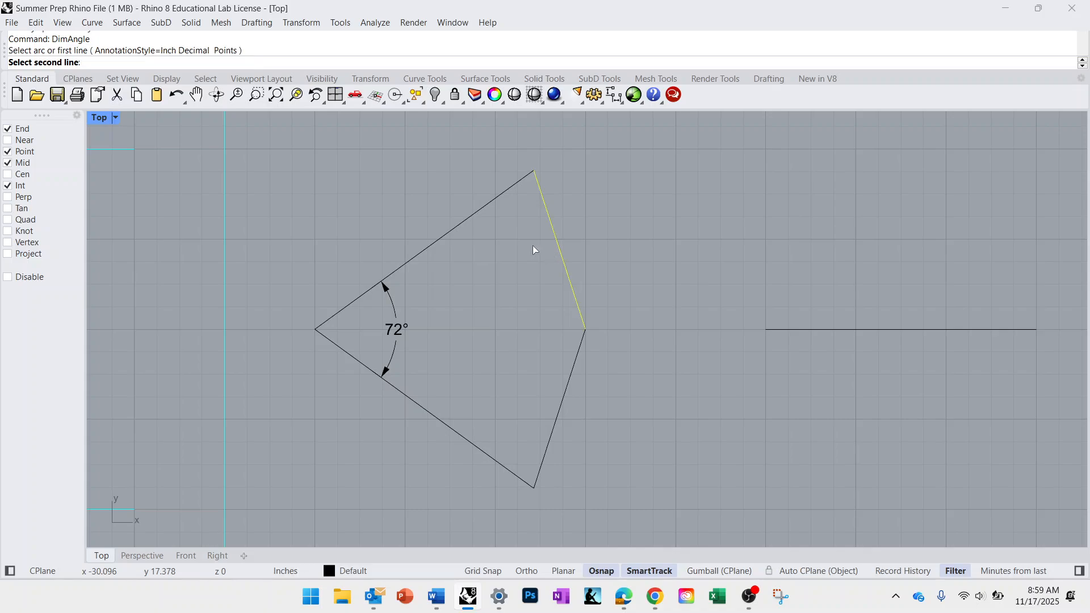
click(476, 217)
click(514, 238)
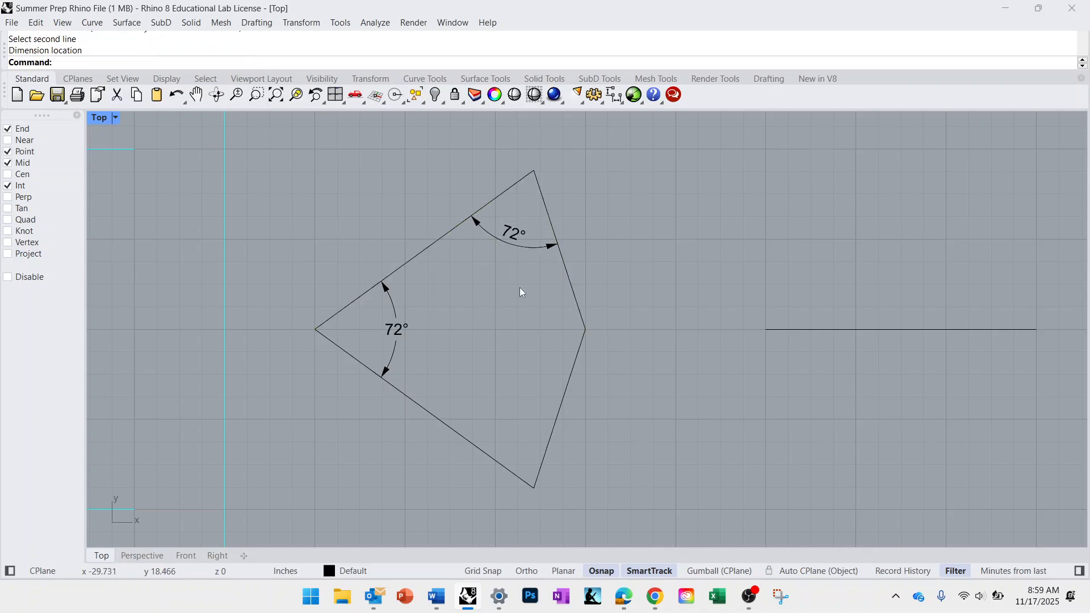
Dimension the angle inside the kite's right corner, between its two short sides
key(Return)
click(566, 287)
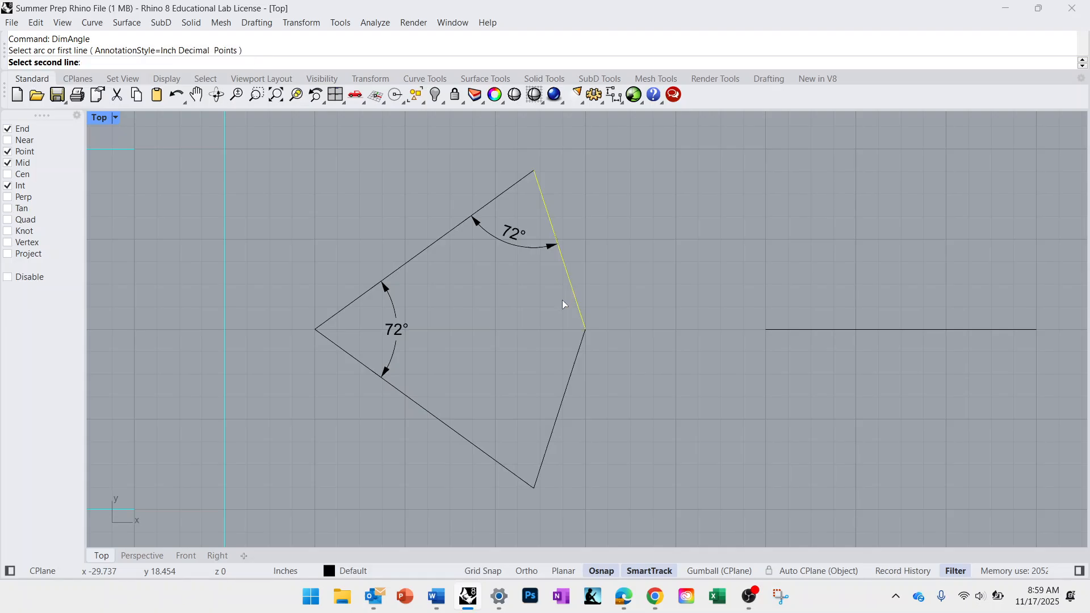
click(567, 376)
click(535, 341)
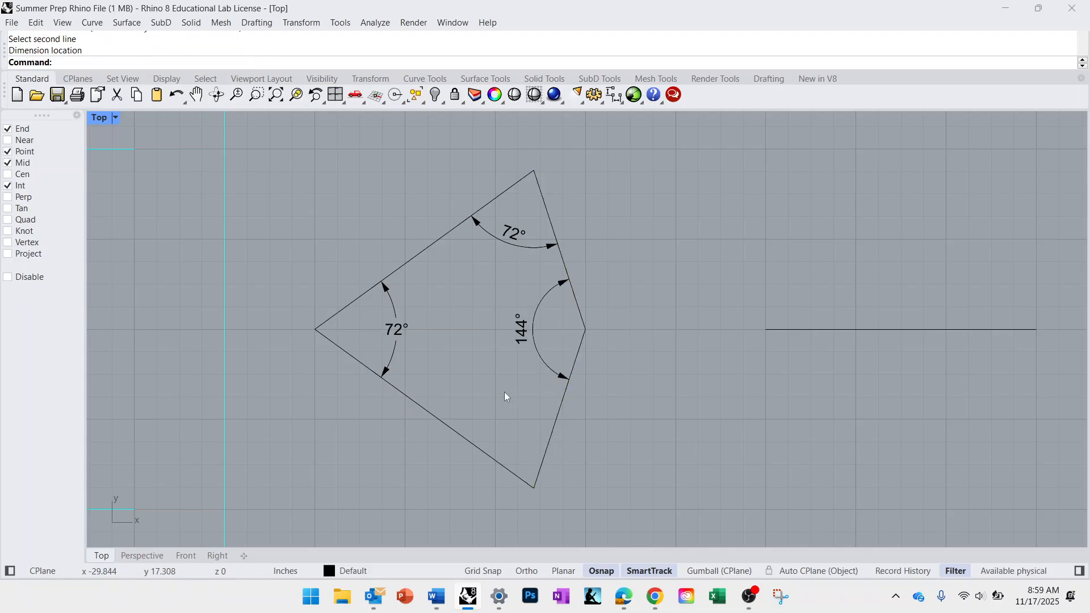
Dimension the angle inside the kite's lower corner, between the lower short side and lower long side
key(Return)
click(549, 439)
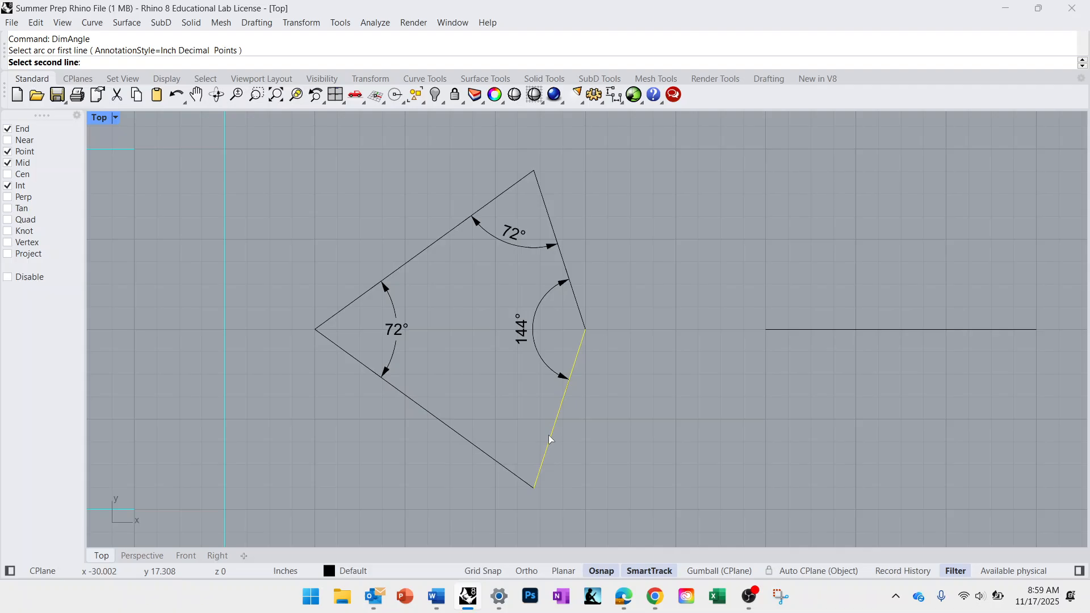
click(475, 449)
click(494, 432)
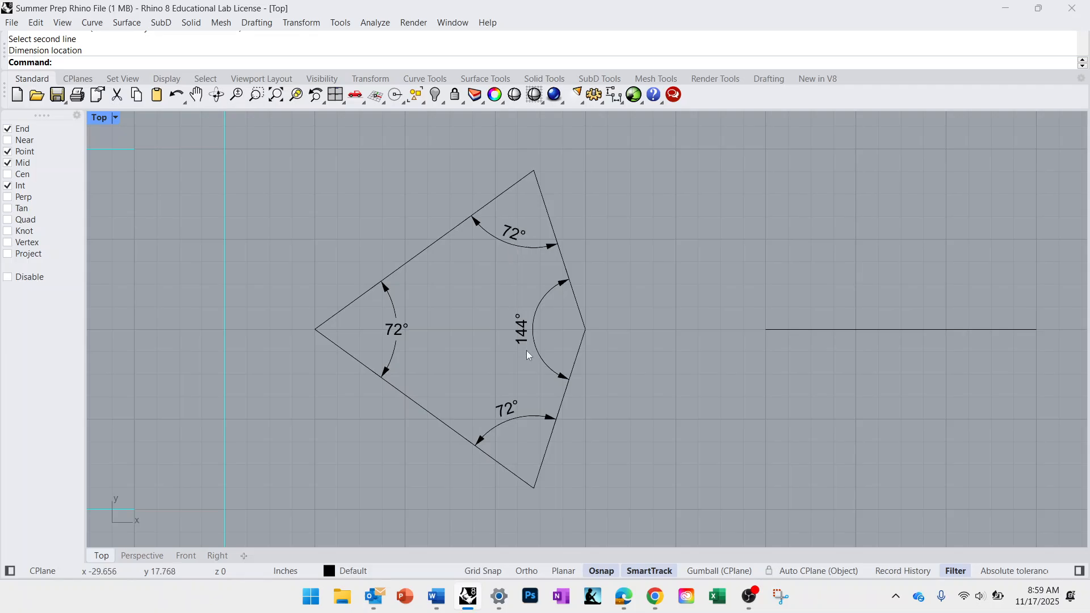
Match the upper, right and lower corner dimensions' properties to the left corner dimension, and clear the selection
click(505, 242)
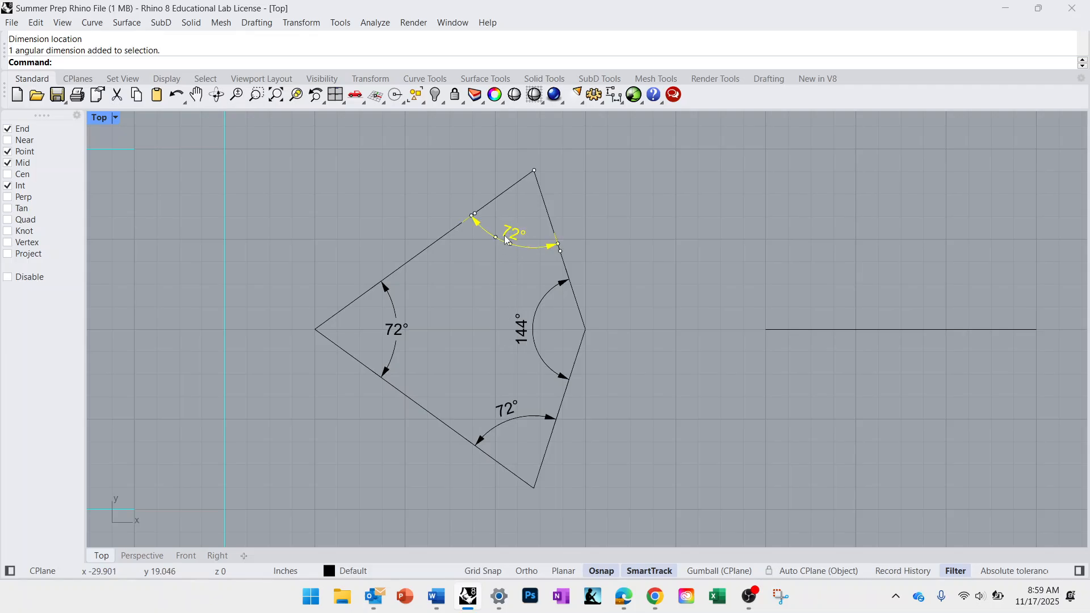
shift+click(533, 328)
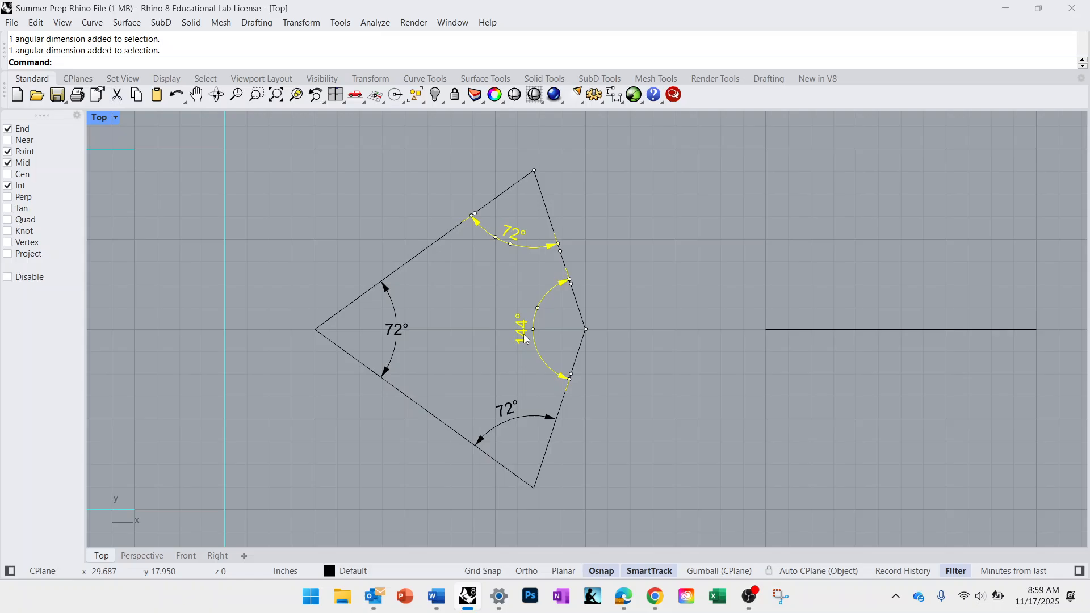
shift+click(502, 418)
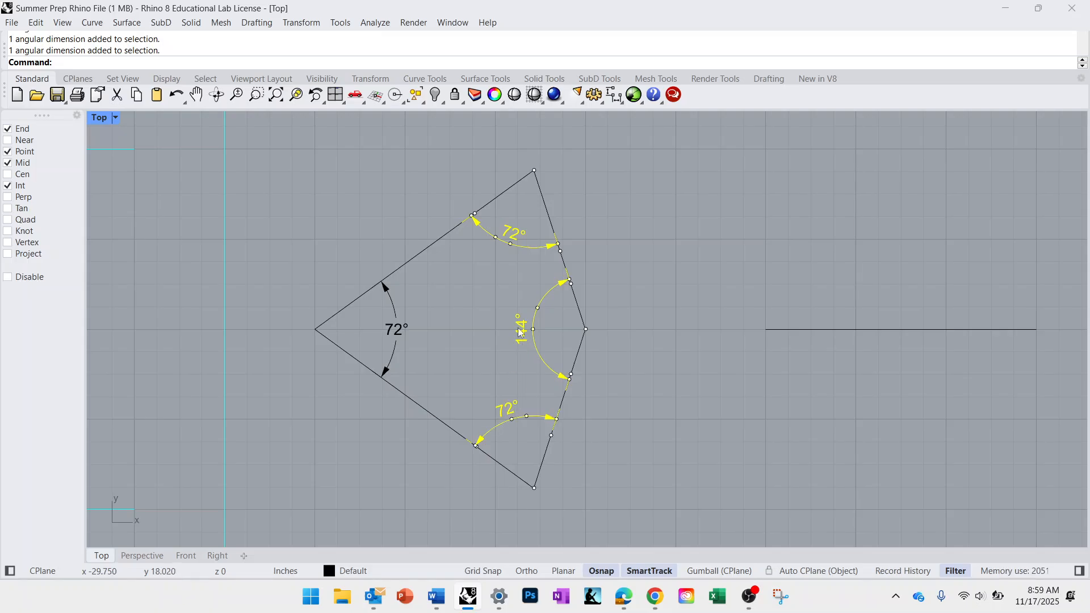
click(495, 103)
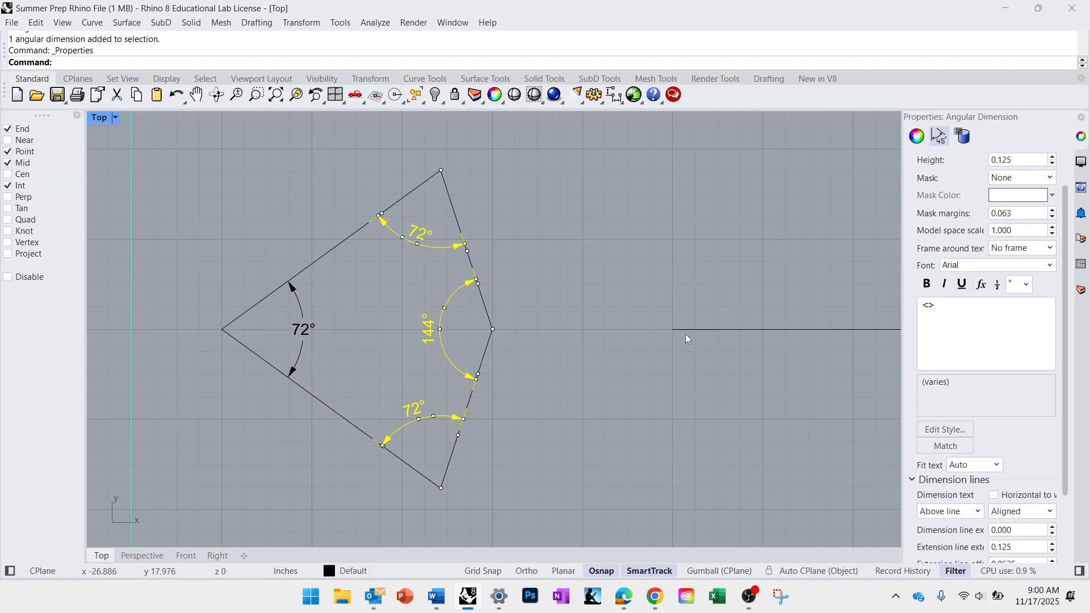
click(932, 446)
click(301, 329)
click(385, 345)
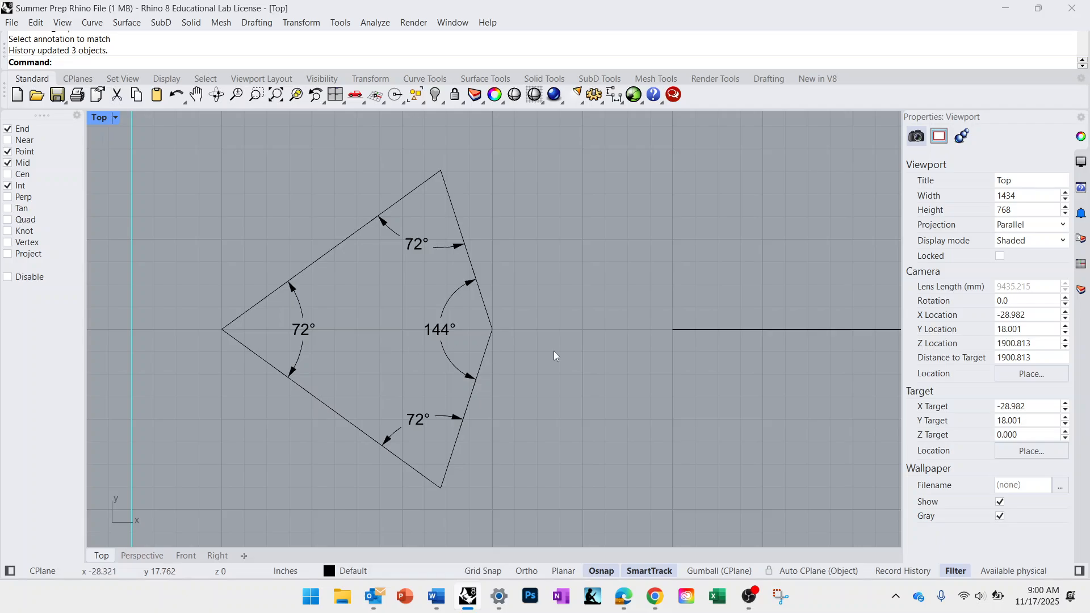
scroll(557, 349, down, 2)
right_drag(558, 350, 608, 348)
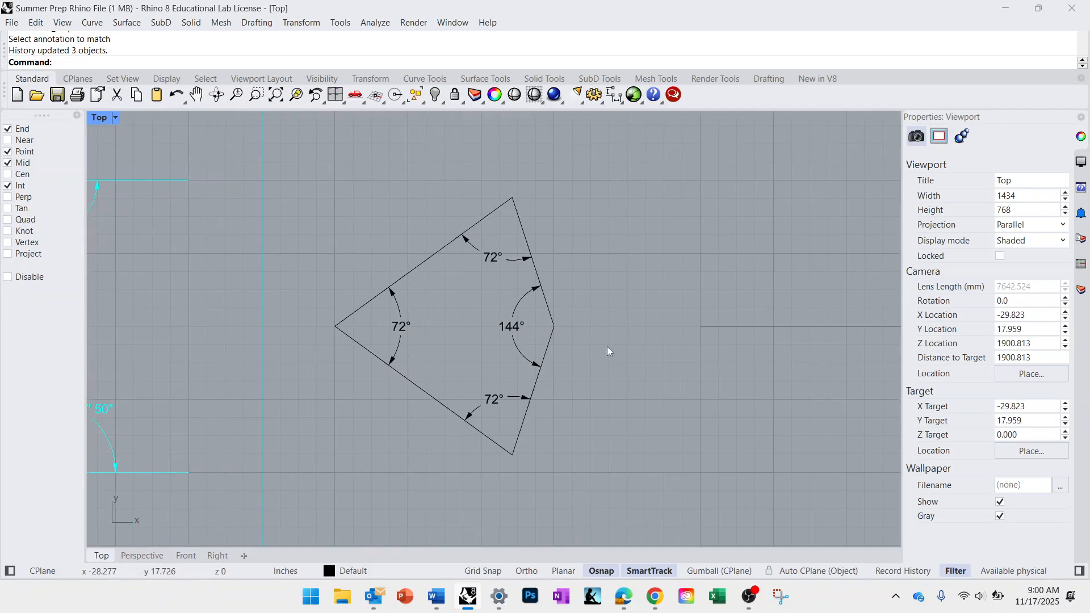
scroll(607, 351, down, 2)
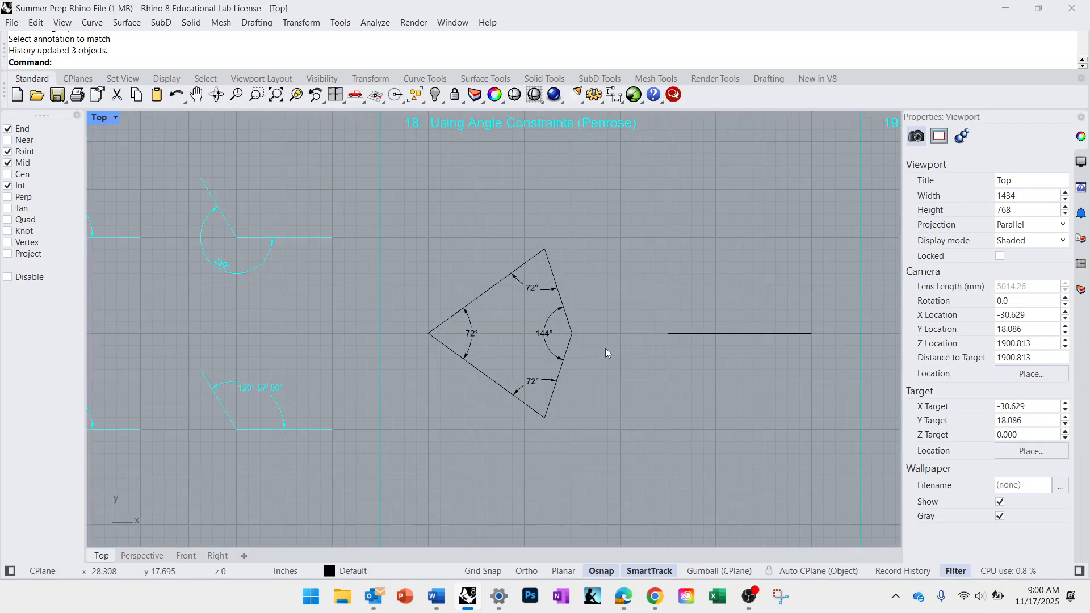
right_drag(617, 361, 553, 362)
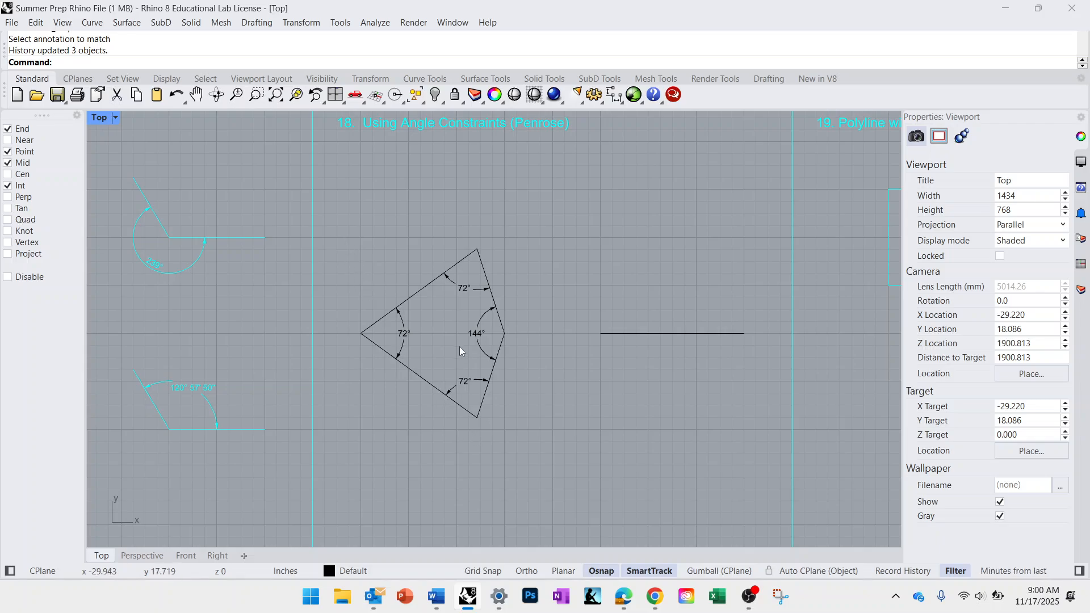
scroll(458, 346, up, 3)
right_drag(476, 348, 531, 338)
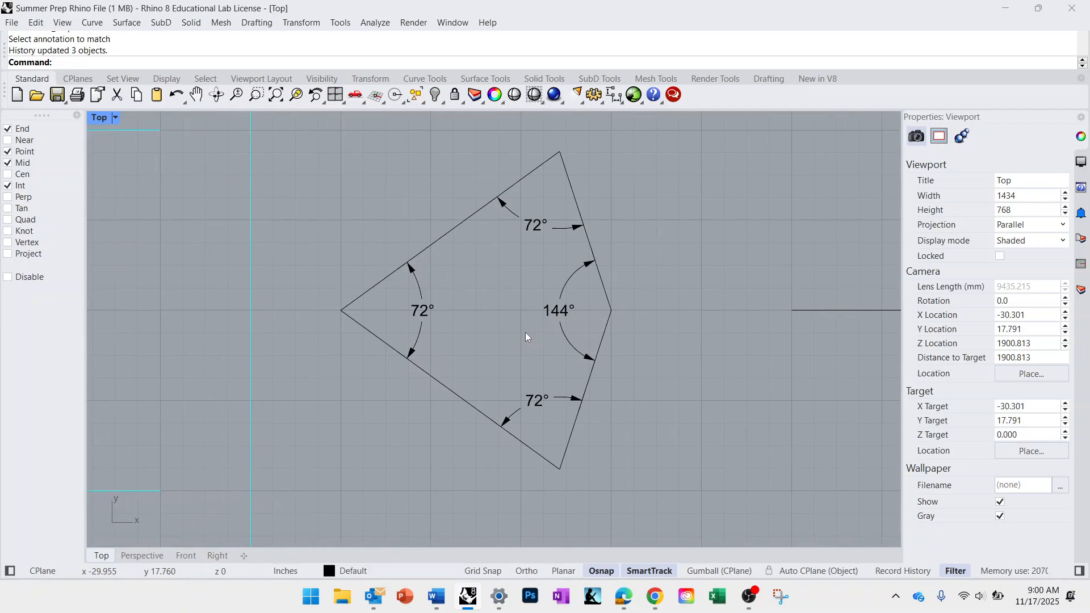